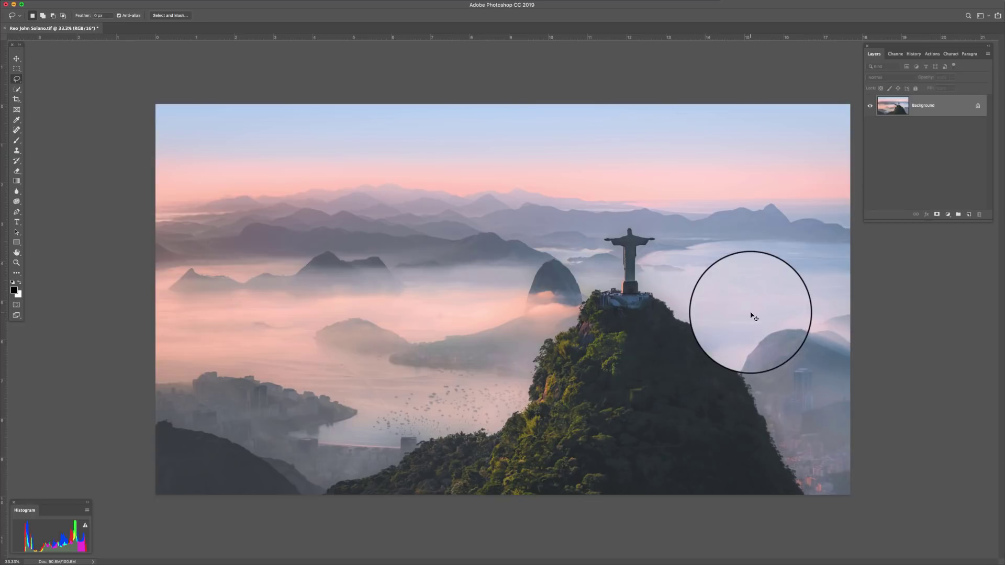
Duplicate the Background layer and open Select and Mask for a lassoed strip of the dark slope below the statue.
{"action": "key", "text": "ctrl+j"}
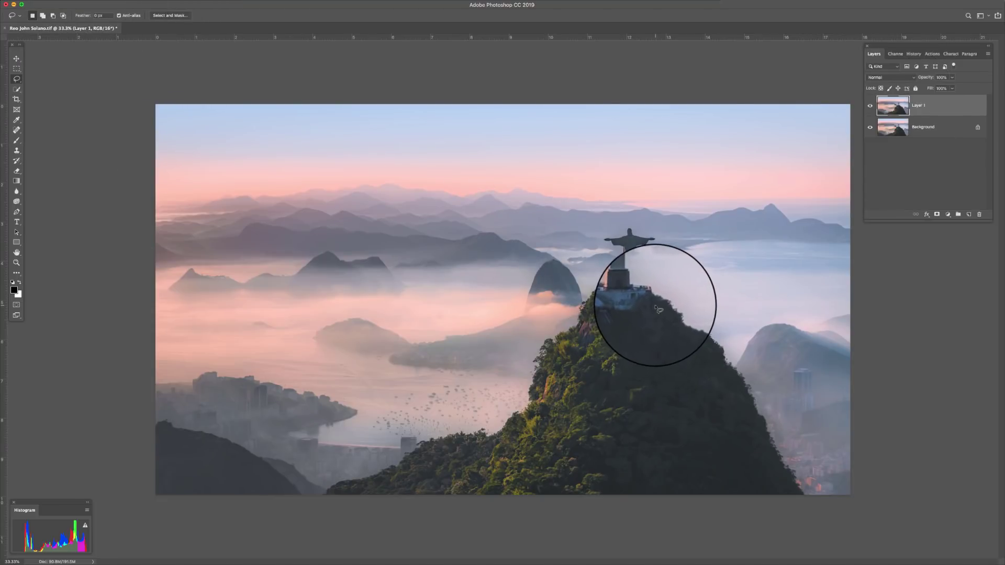
{"action": "mouse_move", "coordinate": [642, 293]}
{"action": "left_mouse_down"}
{"action": "mouse_move", "coordinate": [705, 346]}
{"action": "mouse_move", "coordinate": [735, 397]}
{"action": "mouse_move", "coordinate": [683, 370]}
{"action": "mouse_move", "coordinate": [647, 308]}
{"action": "mouse_move", "coordinate": [656, 309]}
{"action": "left_mouse_up"}
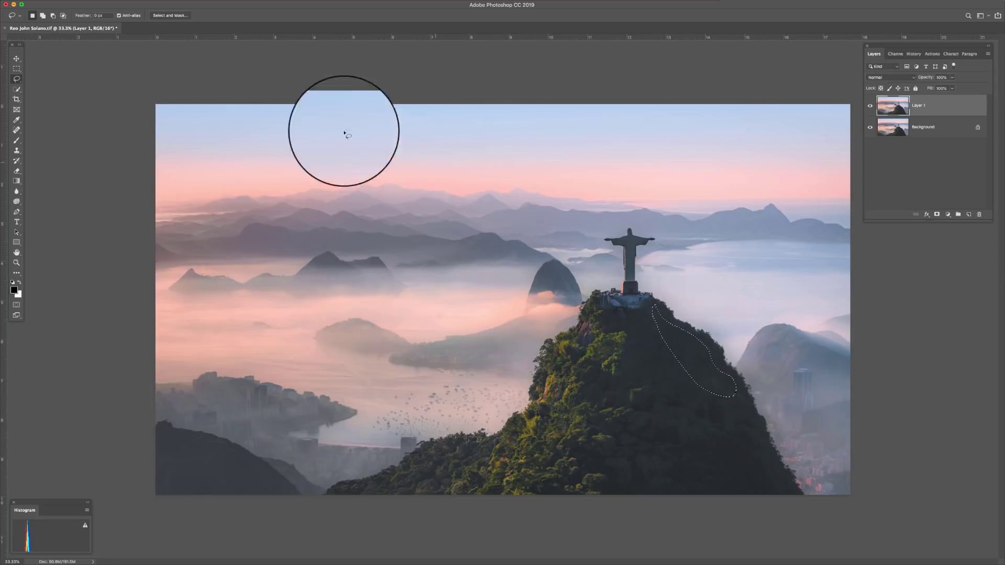
{"action": "left_click", "coordinate": [171, 4]}
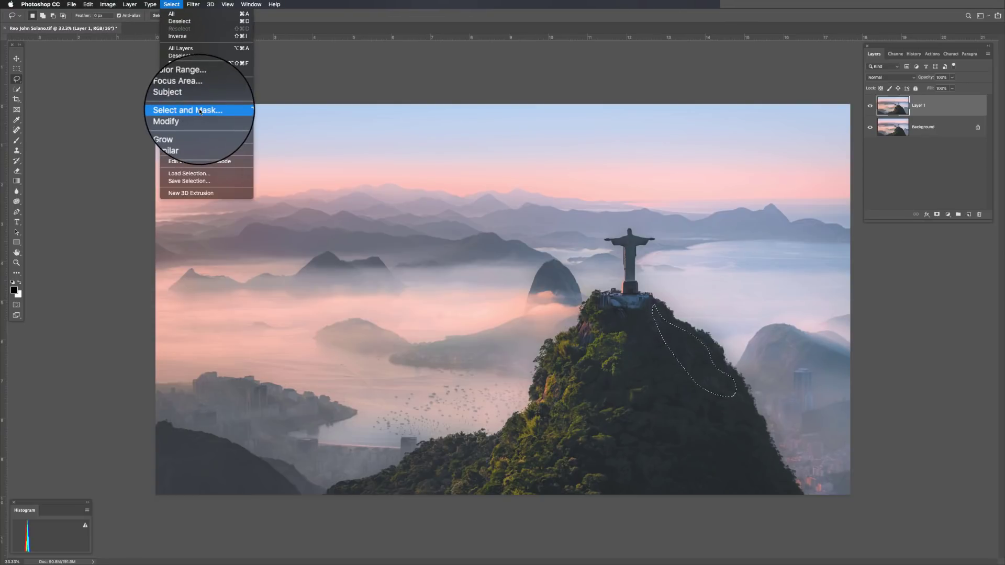
{"action": "left_click", "coordinate": [200, 112]}
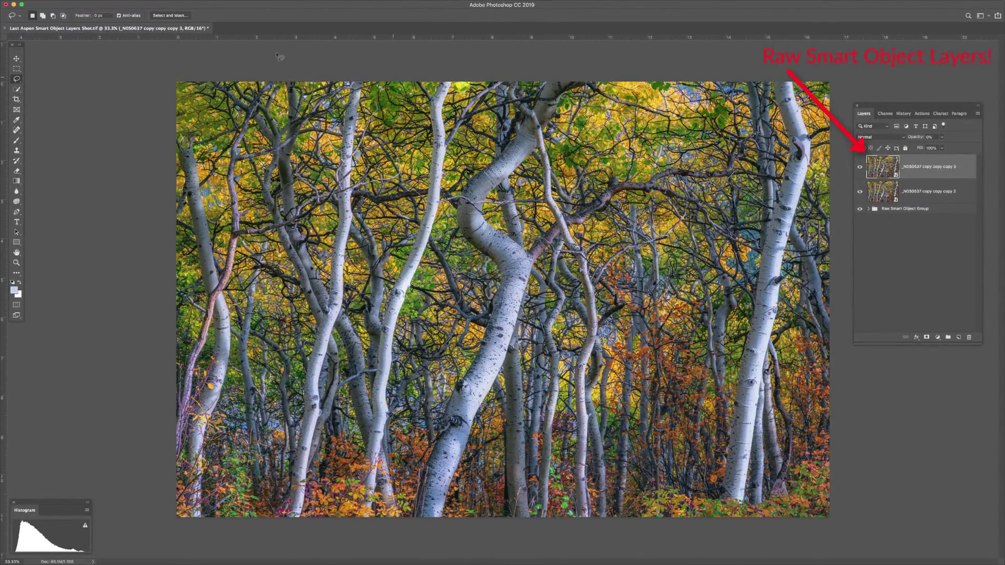
In Select and Mask on the aspen image, quick-select a patch of the crooked trunk and brush its edges with the Refine Edge Brush.
{"action": "left_click", "coordinate": [178, 15]}
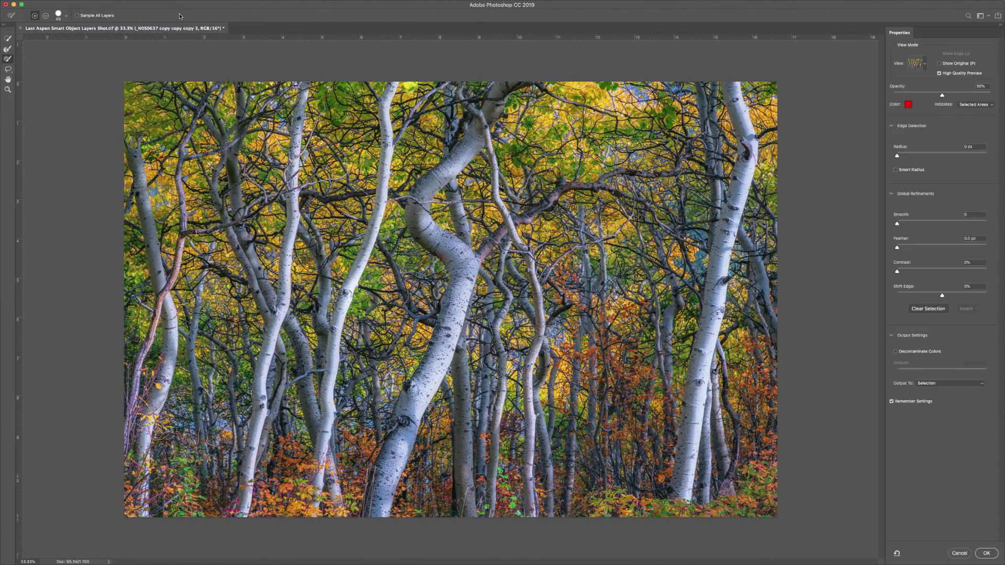
{"action": "left_click", "coordinate": [9, 39]}
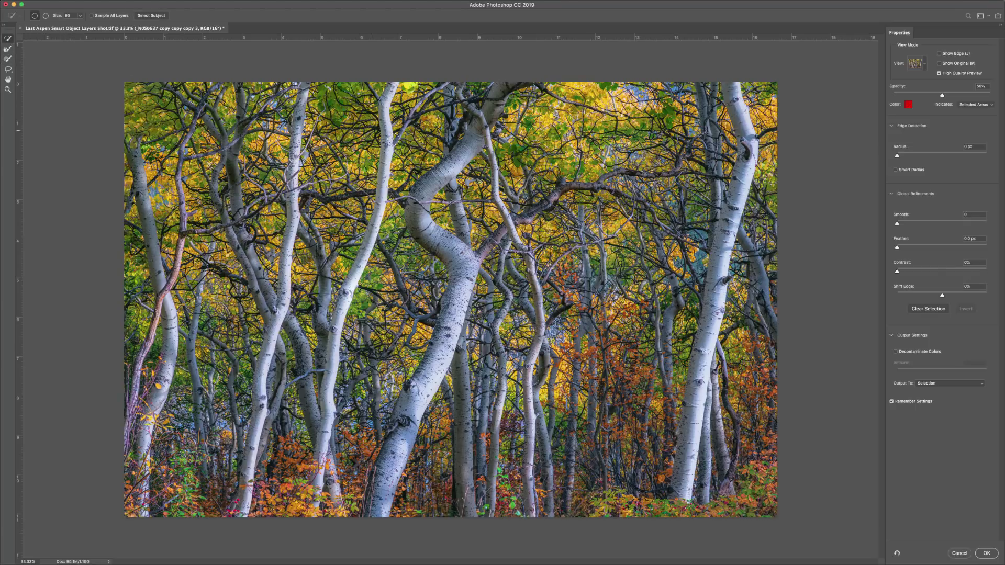
{"action": "left_click_drag", "start_coordinate": [444, 169], "coordinate": [457, 163]}
{"action": "left_click", "coordinate": [8, 49]}
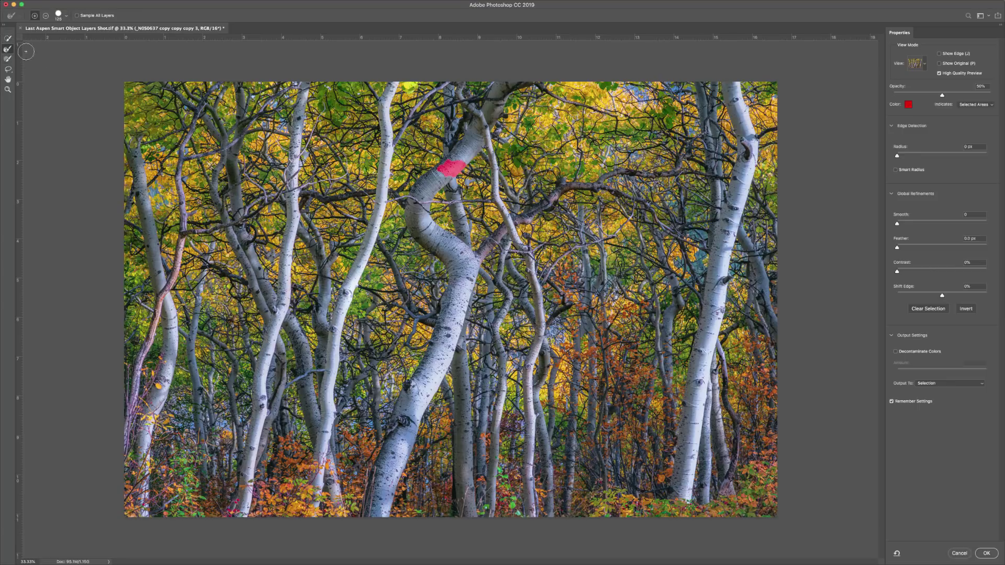
{"action": "left_click_drag", "start_coordinate": [459, 158], "coordinate": [435, 177]}
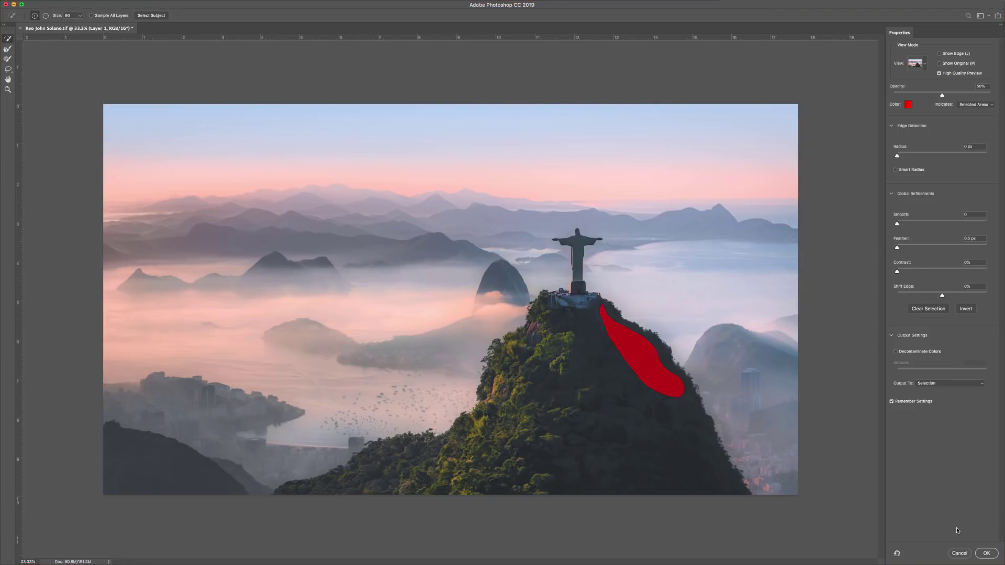
Choose the Brush tool for the hillside selection and set its hardness to 100%.
{"action": "key", "text": "super+plus"}
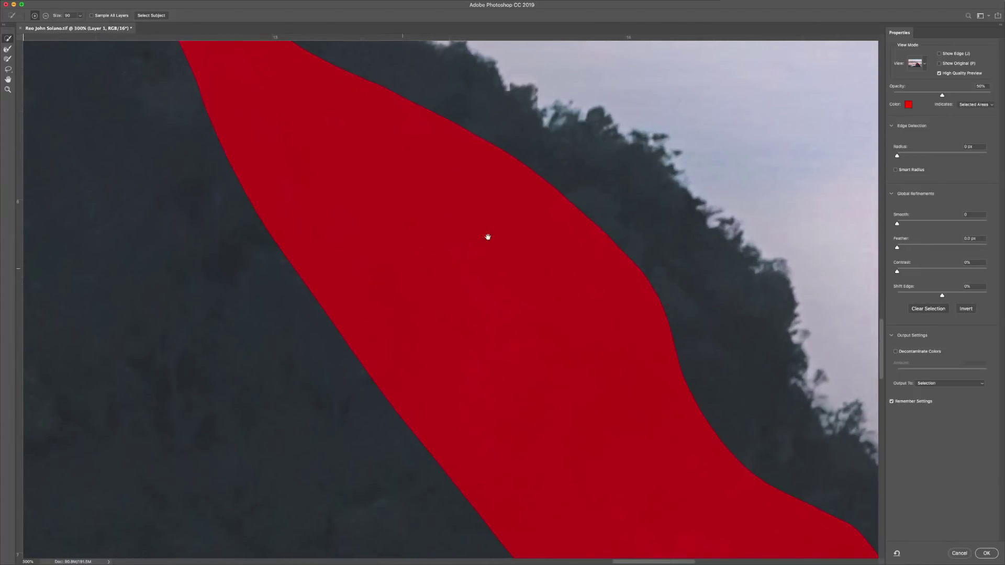
{"action": "left_click_drag", "start_coordinate": [538, 262], "coordinate": [438, 332]}
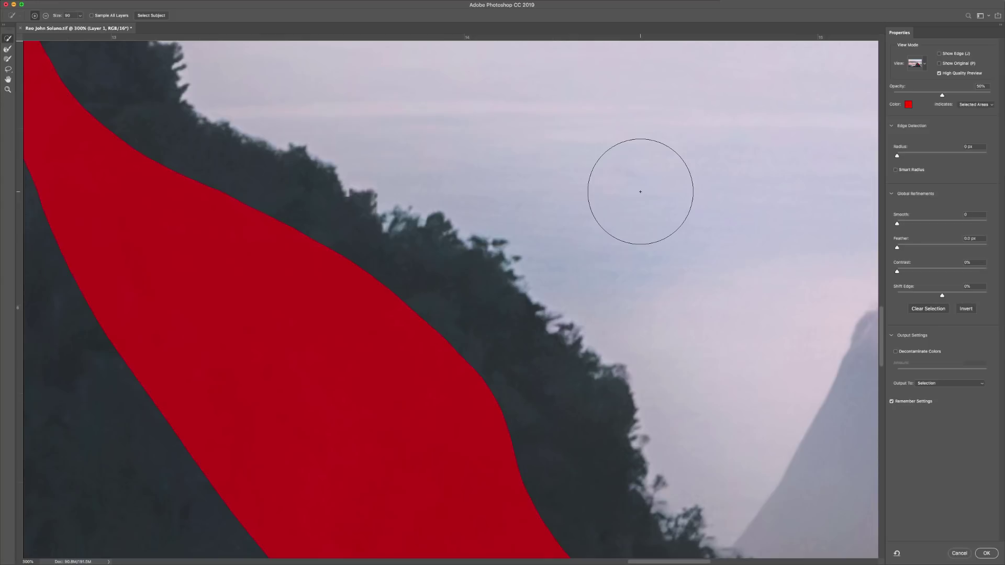
{"action": "key", "text": "super+minus"}
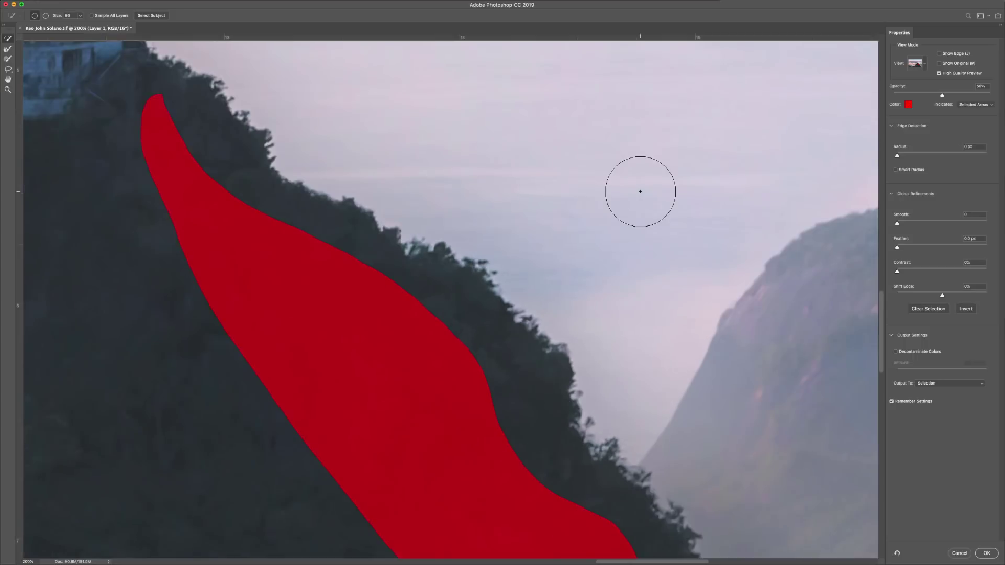
{"action": "key", "text": "super+minus"}
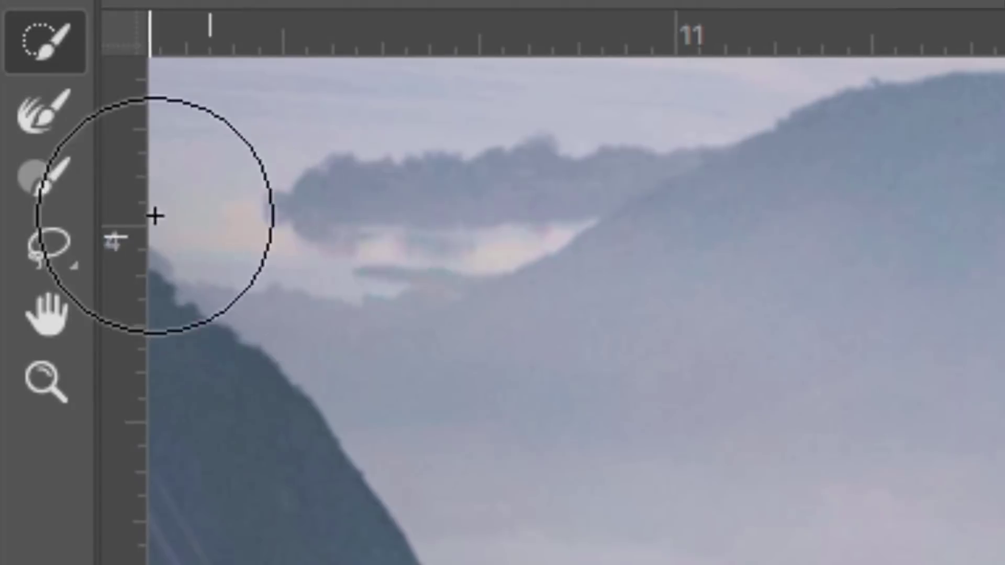
{"action": "left_click", "coordinate": [54, 178]}
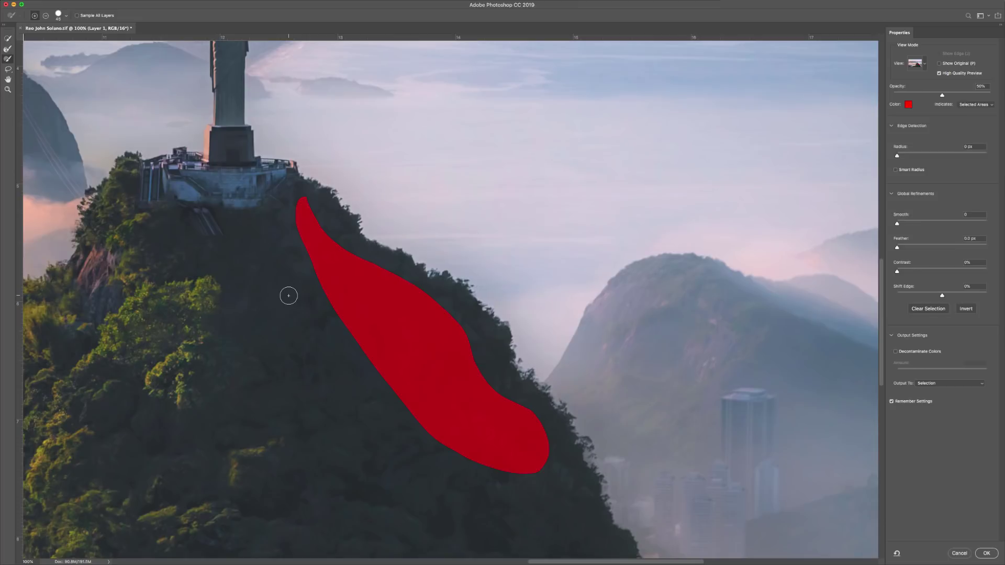
{"action": "left_click", "coordinate": [66, 16]}
{"action": "left_click", "coordinate": [66, 16]}
{"action": "right_click", "coordinate": [321, 360]}
{"action": "left_click_drag", "start_coordinate": [413, 391], "coordinate": [323, 391]}
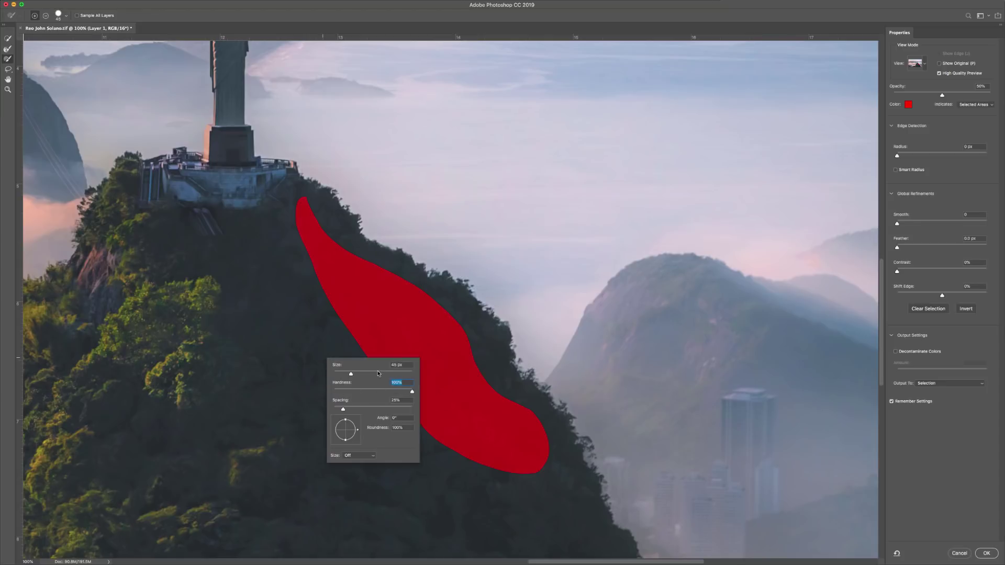
{"action": "key", "text": "Return"}
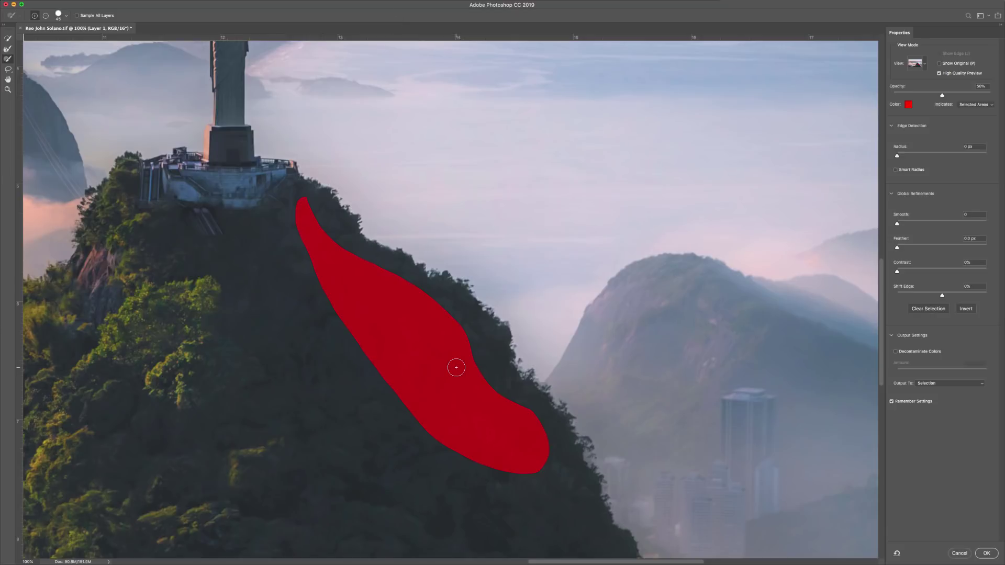
Resize the brush to 70 and paint the selection wider along both sides of the strip and farther down the slope.
{"action": "key", "text": "bracketright"}
{"action": "key", "text": "bracketright"}
{"action": "key", "text": "bracketright"}
{"action": "key", "text": "bracketright"}
{"action": "key", "text": "bracketright"}
{"action": "key", "text": "bracketright"}
{"action": "key", "text": "bracketright"}
{"action": "key", "text": "bracketleft"}
{"action": "key", "text": "bracketleft"}
{"action": "key", "text": "bracketleft"}
{"action": "key", "text": "bracketleft"}
{"action": "mouse_move", "coordinate": [303, 205]}
{"action": "left_mouse_down"}
{"action": "mouse_move", "coordinate": [346, 254]}
{"action": "mouse_move", "coordinate": [478, 341]}
{"action": "mouse_move", "coordinate": [492, 376]}
{"action": "mouse_move", "coordinate": [553, 447]}
{"action": "mouse_move", "coordinate": [573, 487]}
{"action": "mouse_move", "coordinate": [563, 500]}
{"action": "left_mouse_up"}
{"action": "mouse_move", "coordinate": [520, 441]}
{"action": "left_mouse_down"}
{"action": "mouse_move", "coordinate": [449, 305]}
{"action": "mouse_move", "coordinate": [353, 258]}
{"action": "mouse_move", "coordinate": [302, 206]}
{"action": "mouse_move", "coordinate": [303, 245]}
{"action": "mouse_move", "coordinate": [324, 303]}
{"action": "left_mouse_up"}
{"action": "mouse_move", "coordinate": [351, 355]}
{"action": "left_mouse_down"}
{"action": "mouse_move", "coordinate": [450, 440]}
{"action": "mouse_move", "coordinate": [546, 490]}
{"action": "mouse_move", "coordinate": [562, 523]}
{"action": "left_mouse_up"}
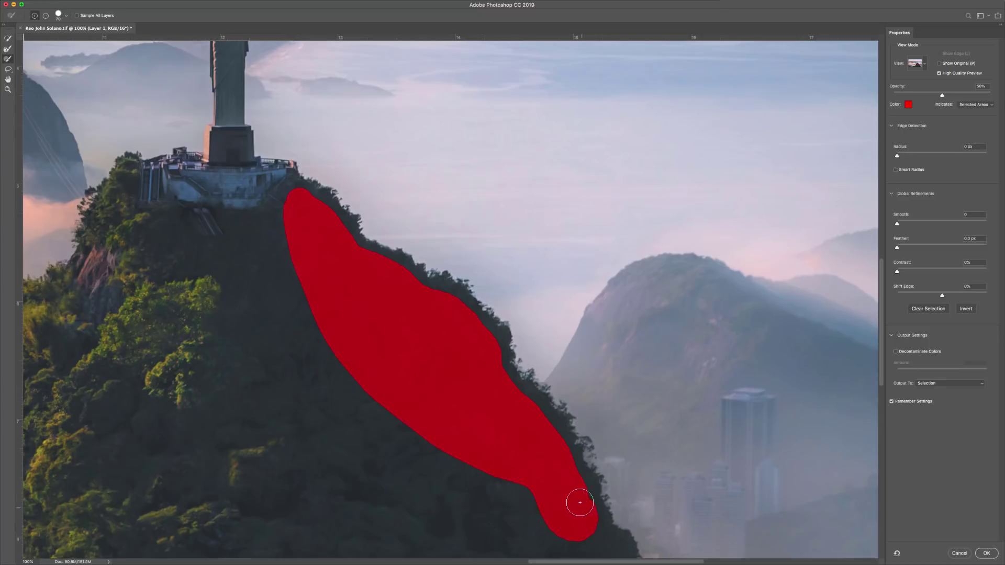
Switch to the Lasso Tool, leaving the polygonal variant unselected.
{"action": "scroll", "coordinate": [418, 346], "scroll_direction": "up", "scroll_amount": 2}
{"action": "scroll", "coordinate": [418, 347], "scroll_direction": "down", "scroll_amount": 4}
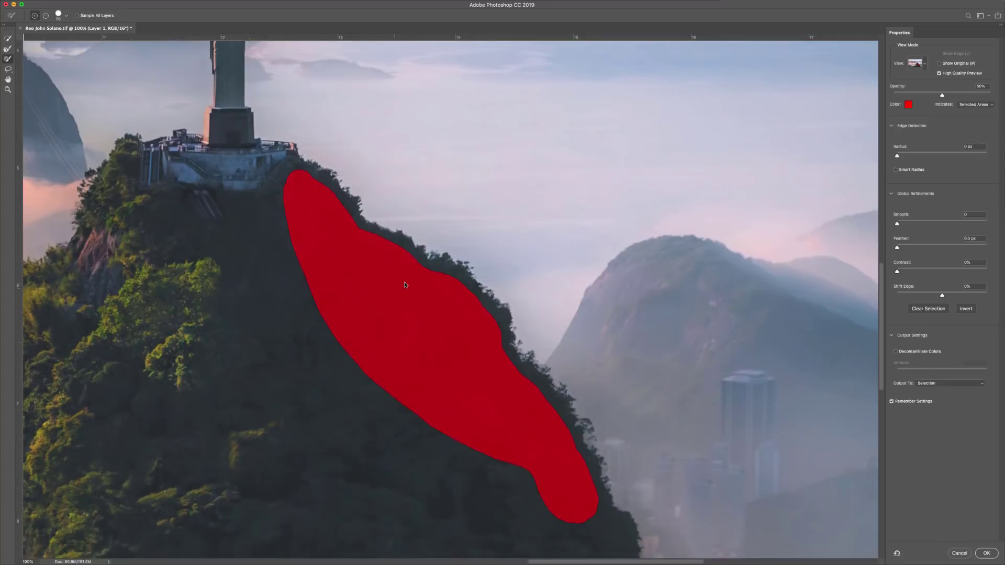
{"action": "scroll", "coordinate": [321, 356], "scroll_direction": "up", "scroll_amount": 2}
{"action": "key", "text": "super+equal"}
{"action": "key", "text": "super+equal"}
{"action": "key", "text": "super+equal"}
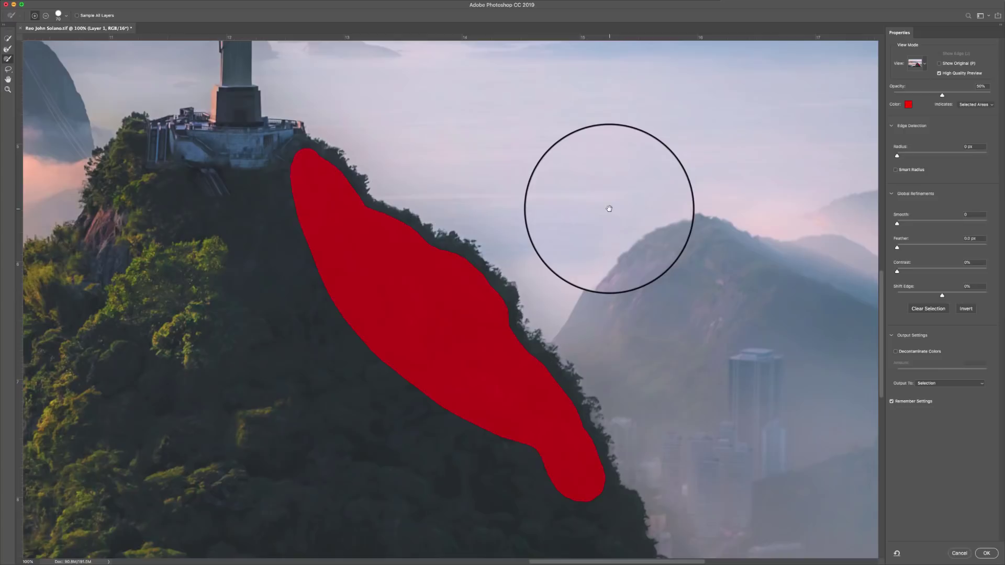
{"action": "left_click_drag", "start_coordinate": [610, 209], "coordinate": [634, 219]}
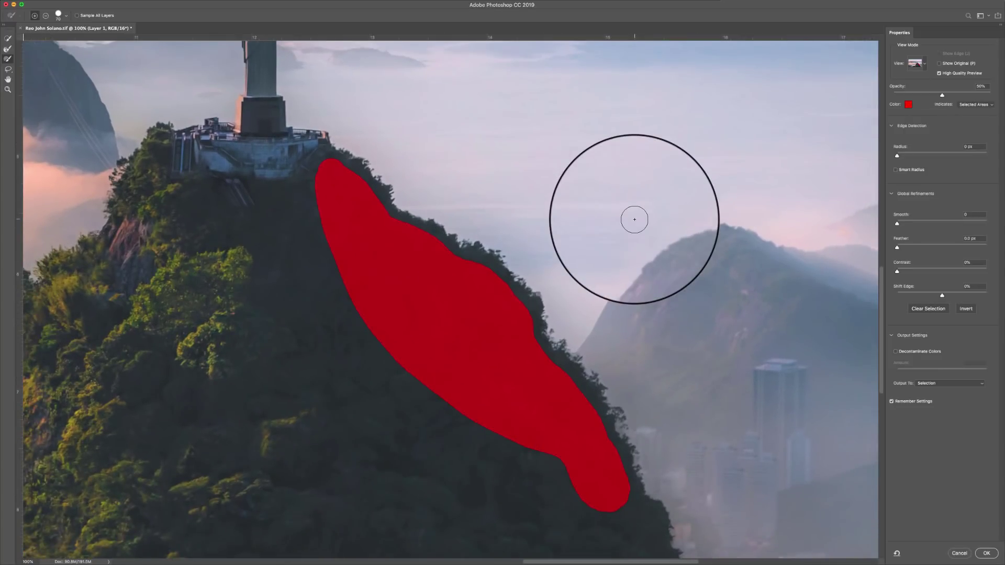
{"action": "left_click", "coordinate": [8, 69]}
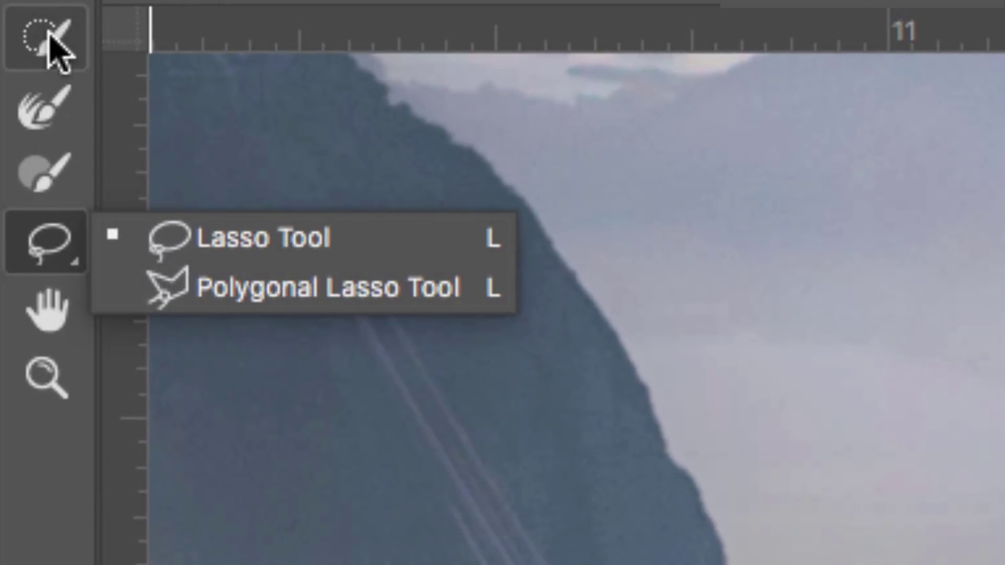
{"action": "key", "text": "Escape"}
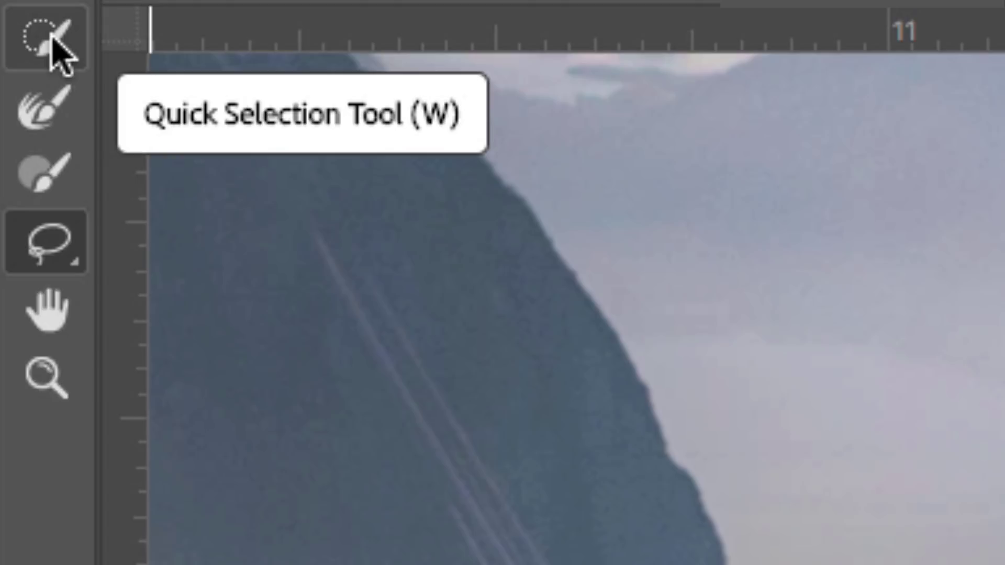
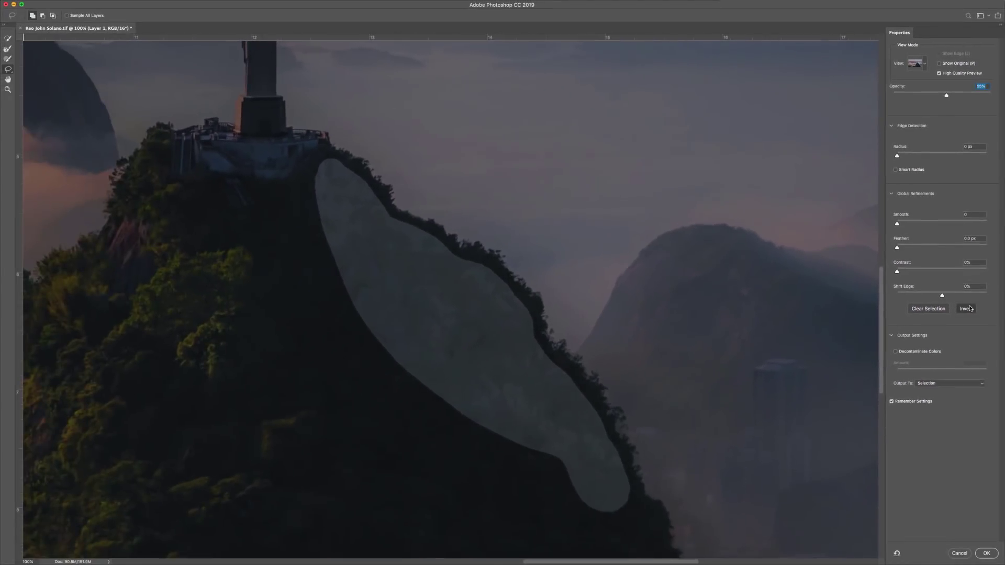
Invert the selection and raise the preview opacity to 100%.
{"action": "left_click", "coordinate": [967, 309]}
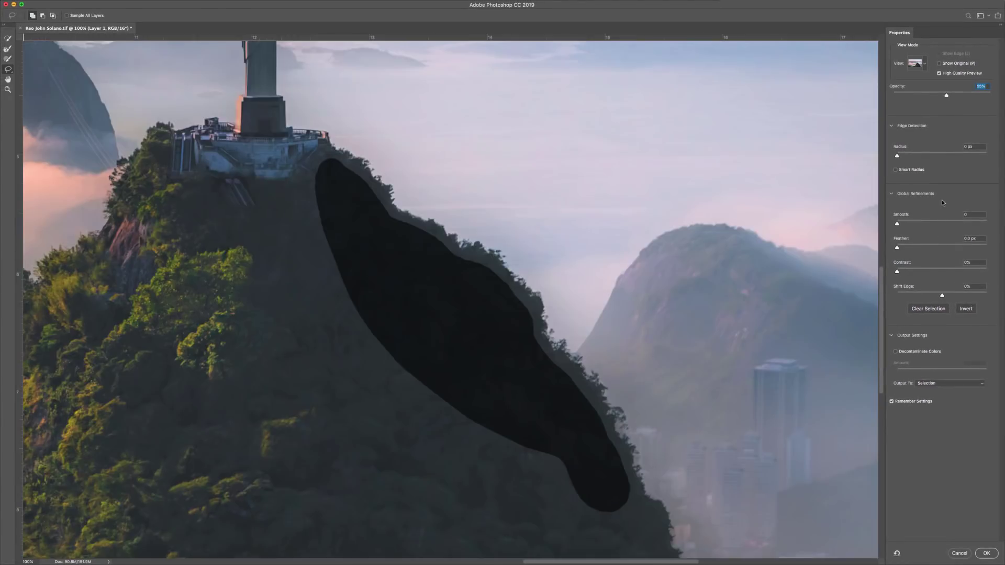
{"action": "left_click_drag", "start_coordinate": [957, 96], "coordinate": [1004, 103]}
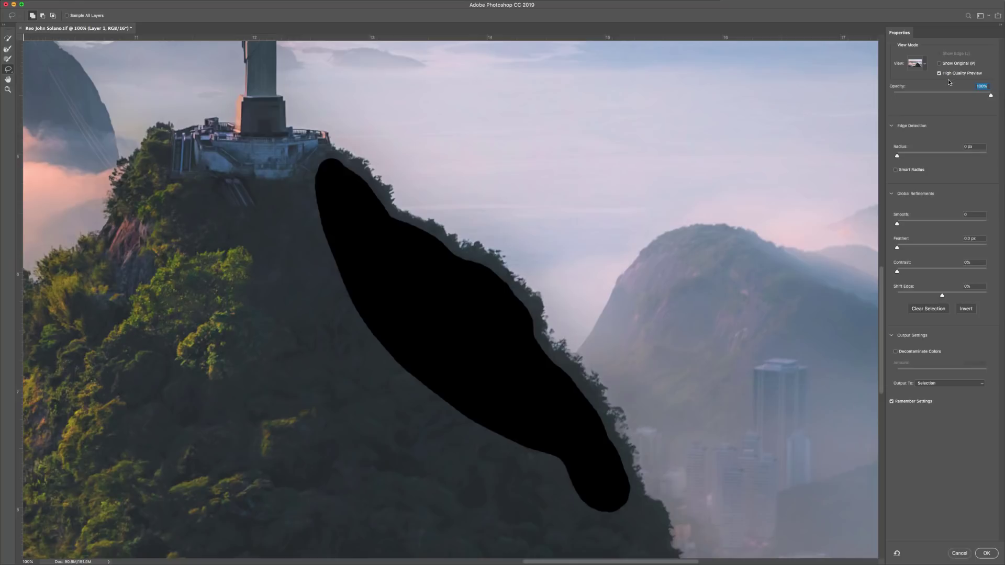
Switch the view mode to Overlay and set the overlay opacity to 53%.
{"action": "left_click", "coordinate": [925, 64]}
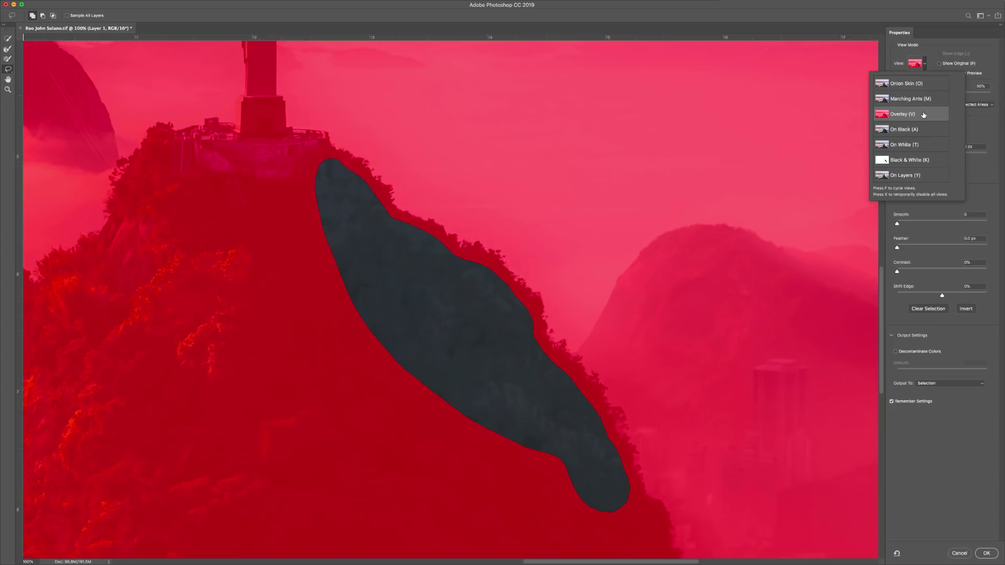
{"action": "left_click", "coordinate": [924, 115]}
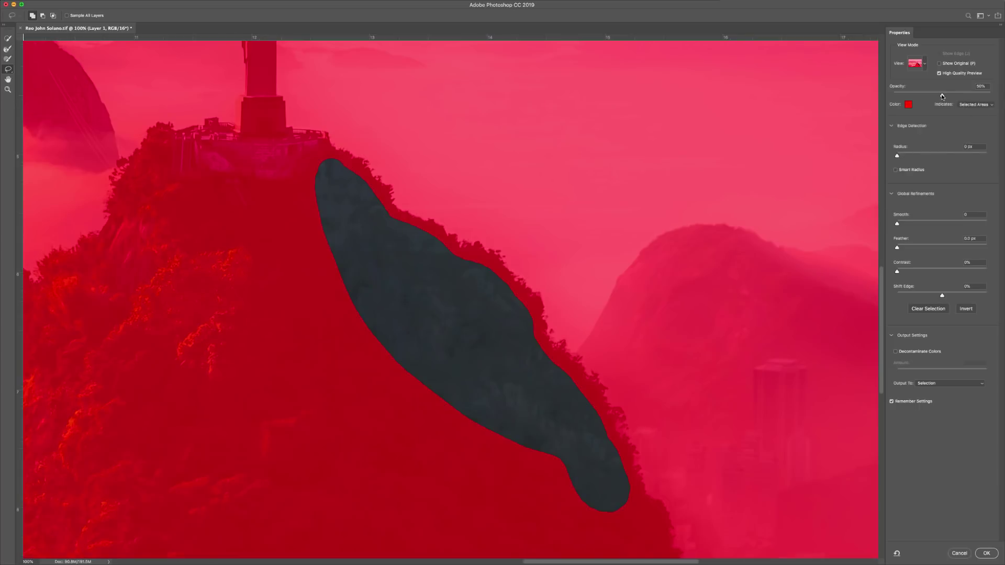
{"action": "mouse_move", "coordinate": [942, 95]}
{"action": "left_mouse_down"}
{"action": "mouse_move", "coordinate": [883, 96]}
{"action": "mouse_move", "coordinate": [990, 99]}
{"action": "mouse_move", "coordinate": [892, 99]}
{"action": "mouse_move", "coordinate": [944, 98]}
{"action": "left_mouse_up"}
Toggle the overlay color between Masked Areas and Selected Areas, leaving it set to indicate Masked Areas.
{"action": "left_click", "coordinate": [979, 104]}
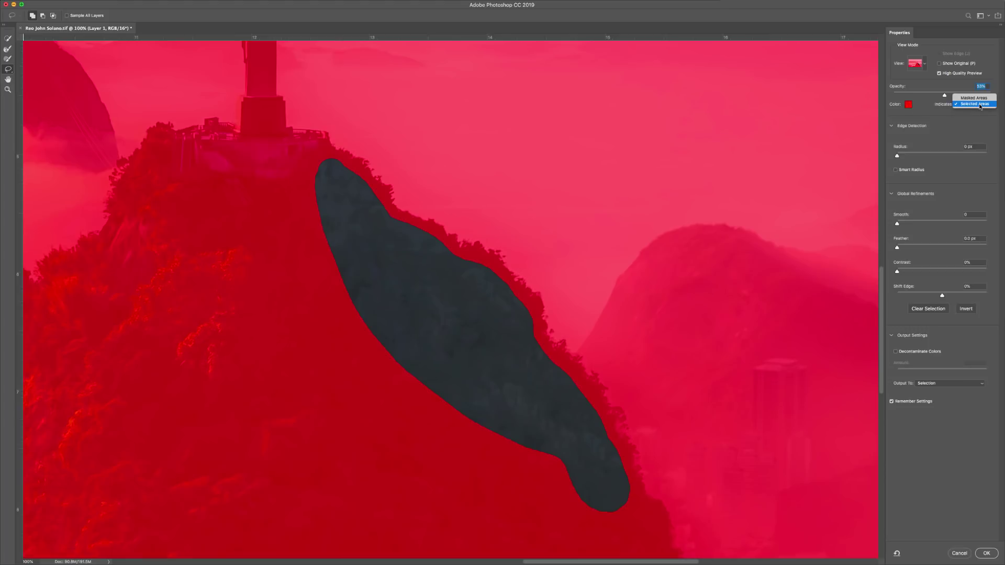
{"action": "left_click", "coordinate": [980, 99]}
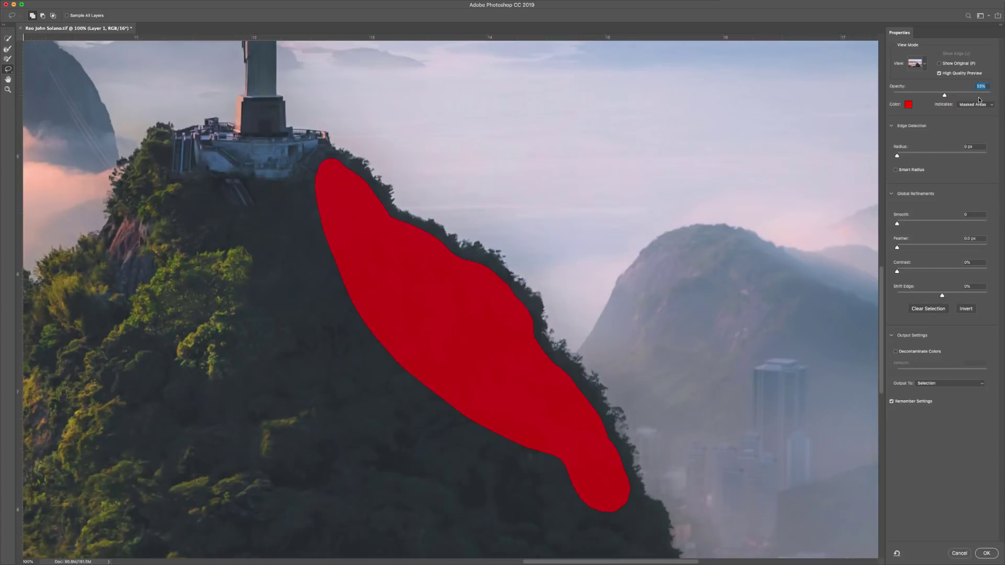
{"action": "left_click", "coordinate": [975, 107]}
{"action": "left_click", "coordinate": [972, 111]}
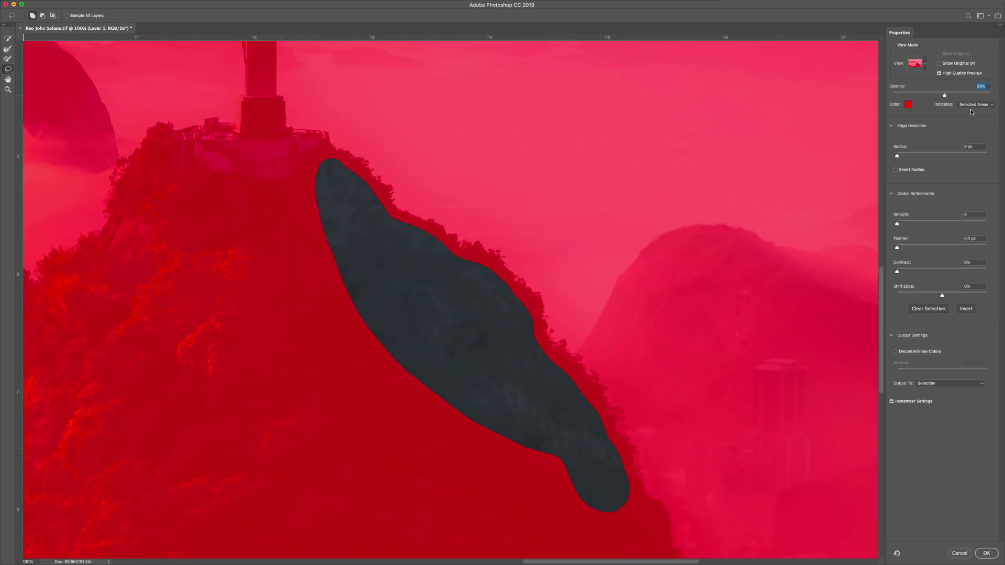
{"action": "left_click", "coordinate": [976, 105]}
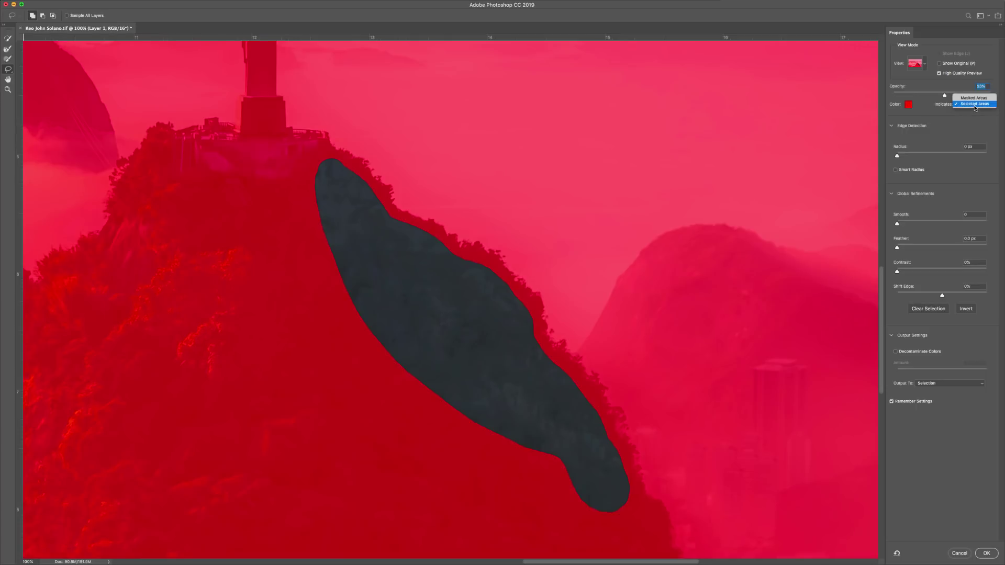
{"action": "left_click", "coordinate": [975, 98]}
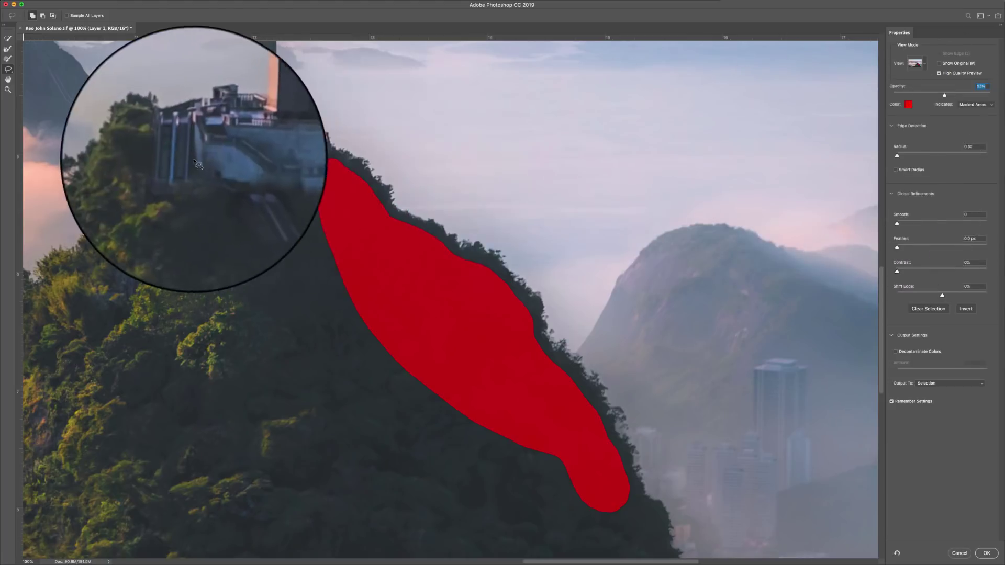
Size the Refine Edge Brush to 125 and paint along the tree line from the statue's platform down the right slope.
{"action": "left_click", "coordinate": [8, 48]}
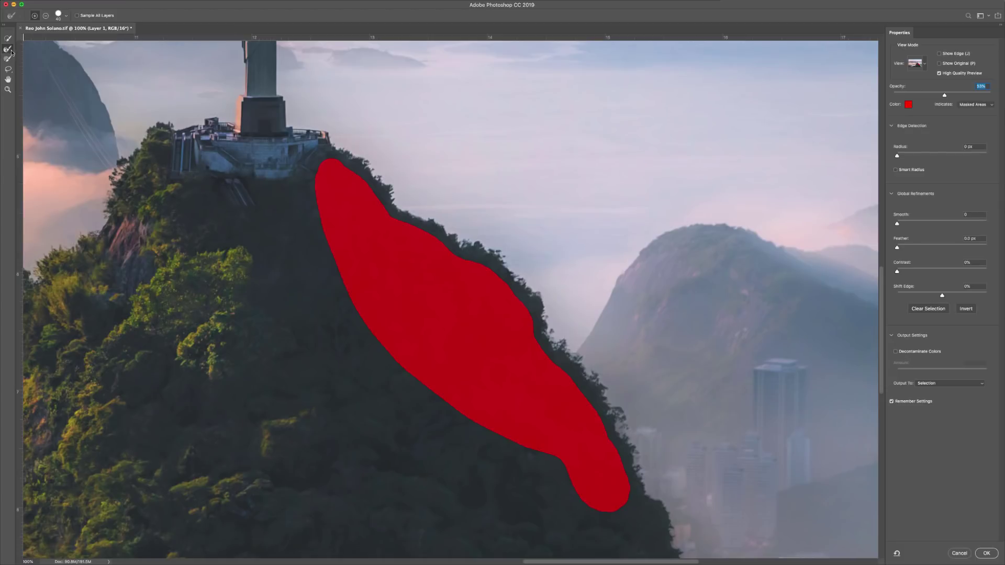
{"action": "key", "text": "bracketright"}
{"action": "key", "text": "bracketright"}
{"action": "key", "text": "bracketright"}
{"action": "key", "text": "bracketright"}
{"action": "key", "text": "bracketright"}
{"action": "key", "text": "bracketright"}
{"action": "key", "text": "bracketright"}
{"action": "key", "text": "bracketright"}
{"action": "key", "text": "bracketright"}
{"action": "key", "text": "bracketleft"}
{"action": "key", "text": "bracketleft"}
{"action": "key", "text": "bracketleft"}
{"action": "key", "text": "bracketleft"}
{"action": "key", "text": "bracketright"}
{"action": "key", "text": "bracketleft"}
{"action": "key", "text": "bracketright"}
{"action": "key", "text": "bracketright"}
{"action": "key", "text": "bracketright"}
{"action": "left_click", "coordinate": [67, 15]}
{"action": "key", "text": "bracketleft"}
{"action": "key", "text": "bracketleft"}
{"action": "mouse_move", "coordinate": [340, 156]}
{"action": "left_mouse_down"}
{"action": "mouse_move", "coordinate": [396, 213]}
{"action": "mouse_move", "coordinate": [492, 260]}
{"action": "mouse_move", "coordinate": [536, 302]}
{"action": "mouse_move", "coordinate": [549, 347]}
{"action": "mouse_move", "coordinate": [588, 385]}
{"action": "left_mouse_up"}
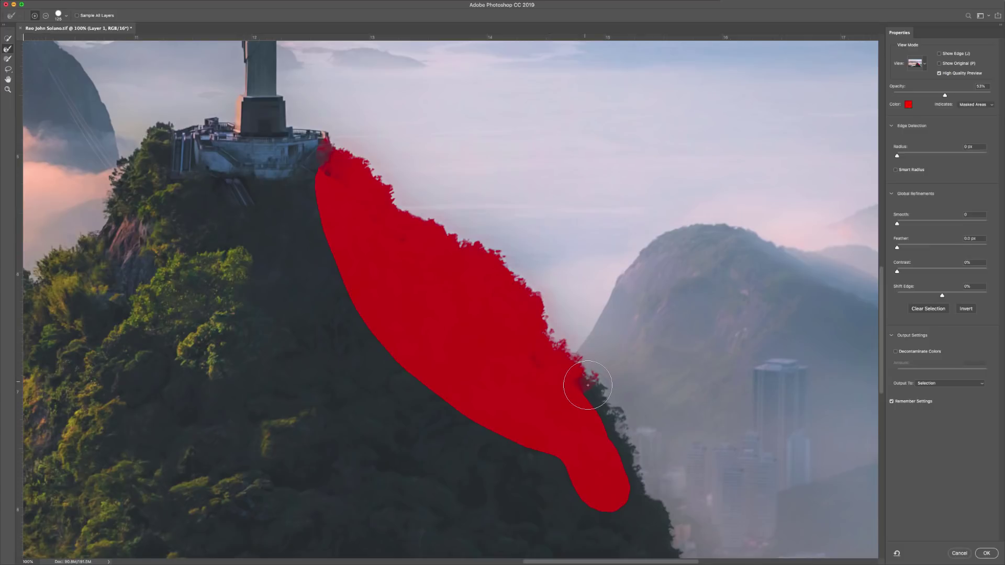
Switch to the Brush tool for touching up the selection by hand along the hillside's tree line.
{"action": "scroll", "coordinate": [461, 319], "scroll_direction": "up", "scroll_amount": 2}
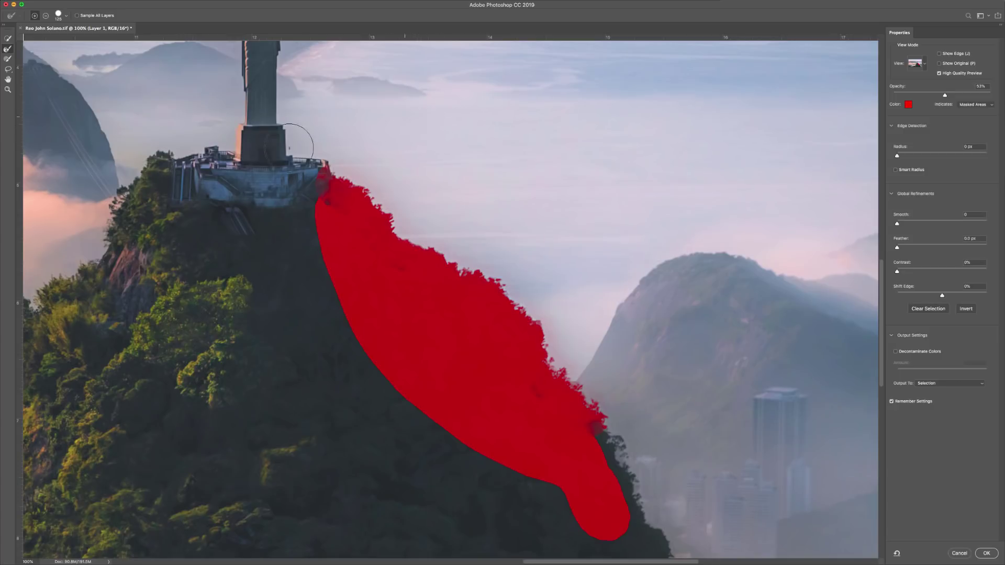
{"action": "left_click", "coordinate": [9, 60]}
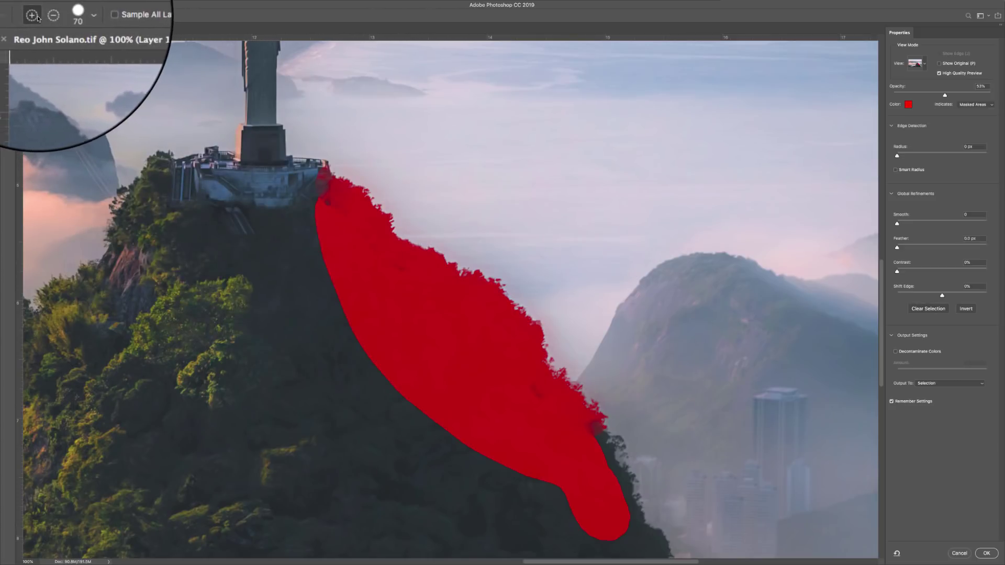
{"action": "left_click", "coordinate": [46, 17]}
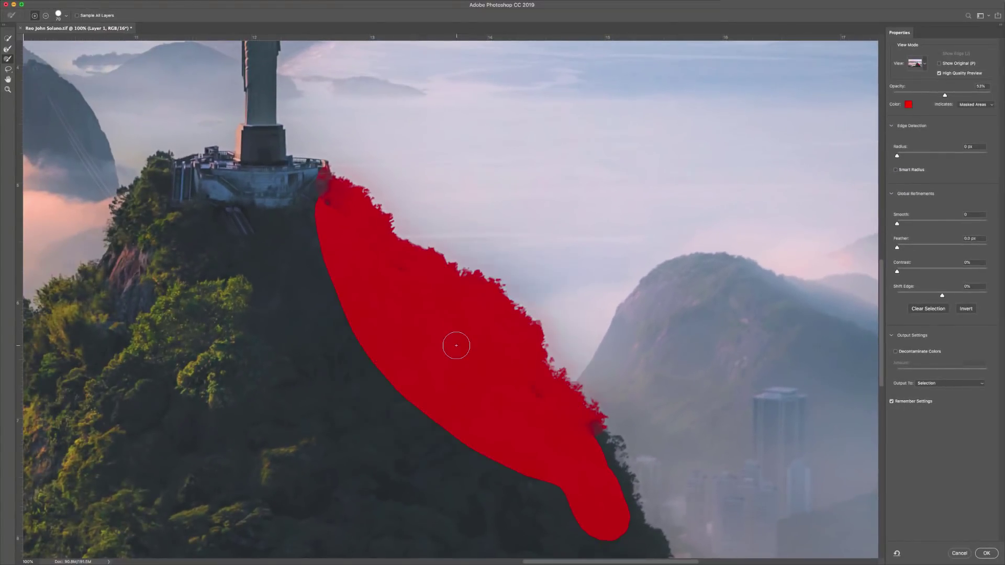
{"action": "scroll", "coordinate": [456, 345], "scroll_direction": "up", "scroll_amount": 10}
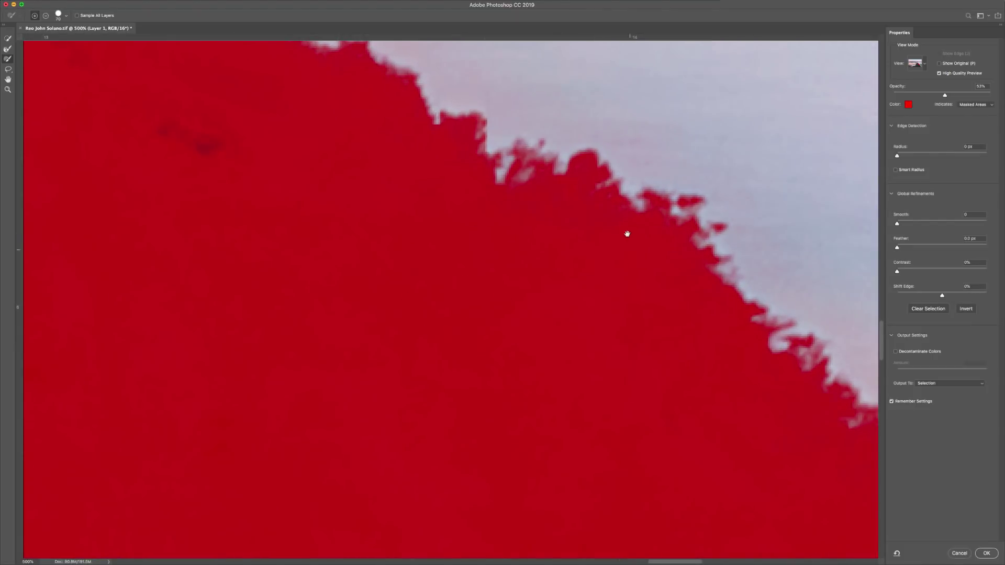
{"action": "left_click_drag", "start_coordinate": [626, 234], "coordinate": [668, 388]}
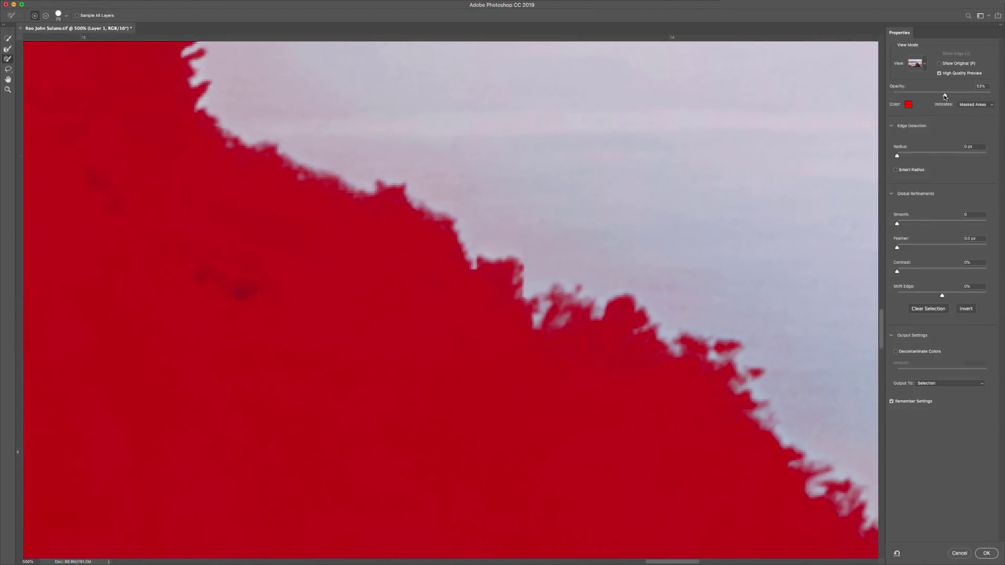
Try lower and higher overlay opacities over the tree line and set the opacity to 100%.
{"action": "mouse_move", "coordinate": [945, 95]}
{"action": "left_mouse_down"}
{"action": "mouse_move", "coordinate": [867, 95]}
{"action": "mouse_move", "coordinate": [945, 95]}
{"action": "left_mouse_up"}
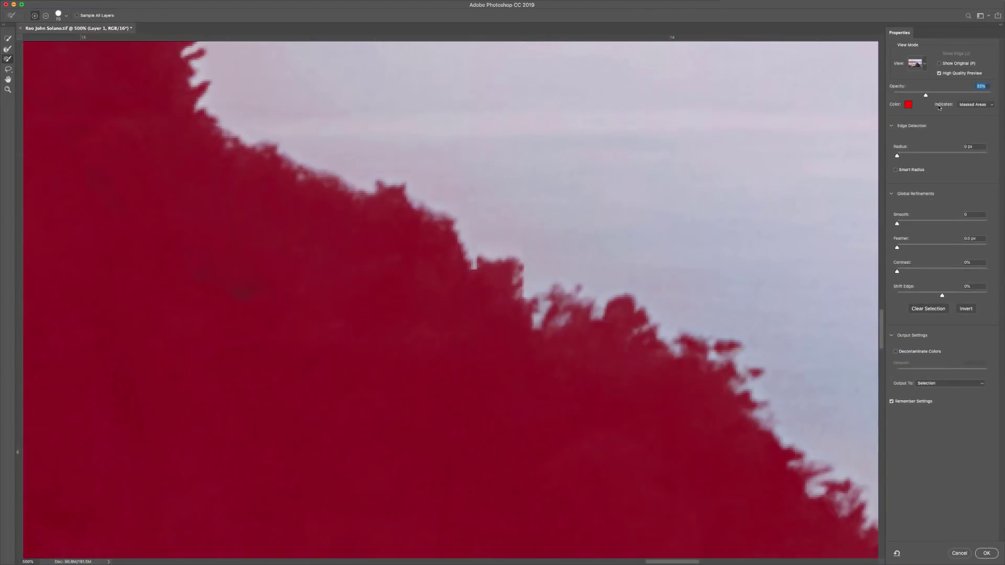
{"action": "left_click_drag", "start_coordinate": [926, 95], "coordinate": [876, 109]}
{"action": "left_click_drag", "start_coordinate": [946, 109], "coordinate": [956, 109]}
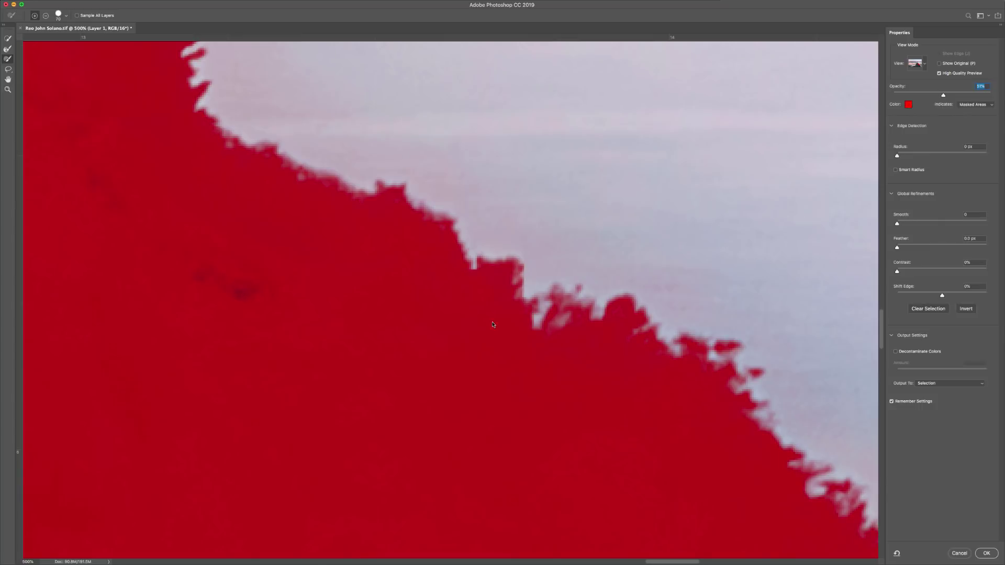
{"action": "mouse_move", "coordinate": [665, 222]}
{"action": "left_mouse_down"}
{"action": "mouse_move", "coordinate": [525, 249]}
{"action": "mouse_move", "coordinate": [450, 228]}
{"action": "mouse_move", "coordinate": [448, 214]}
{"action": "left_mouse_up"}
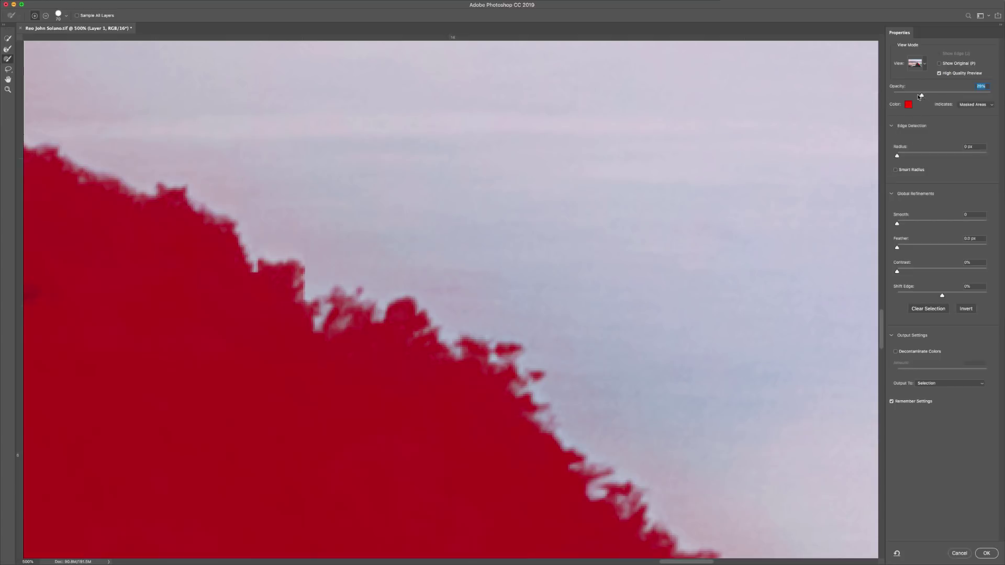
{"action": "left_click_drag", "start_coordinate": [919, 97], "coordinate": [1003, 101]}
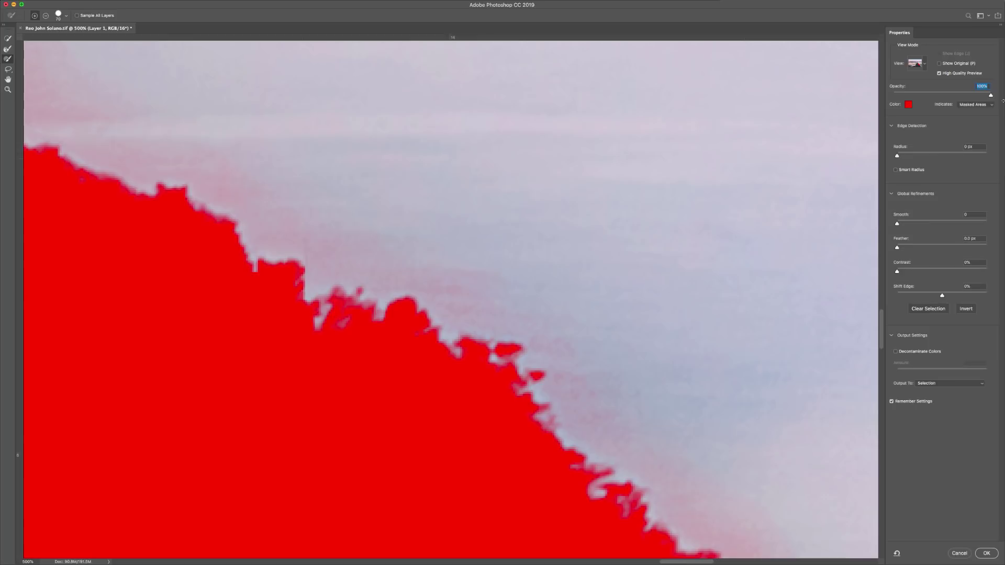
Lower the brush hardness to its minimum and paint a subtracting stroke along the mask's inner edge just below the statue's platform.
{"action": "left_click_drag", "start_coordinate": [440, 271], "coordinate": [720, 304]}
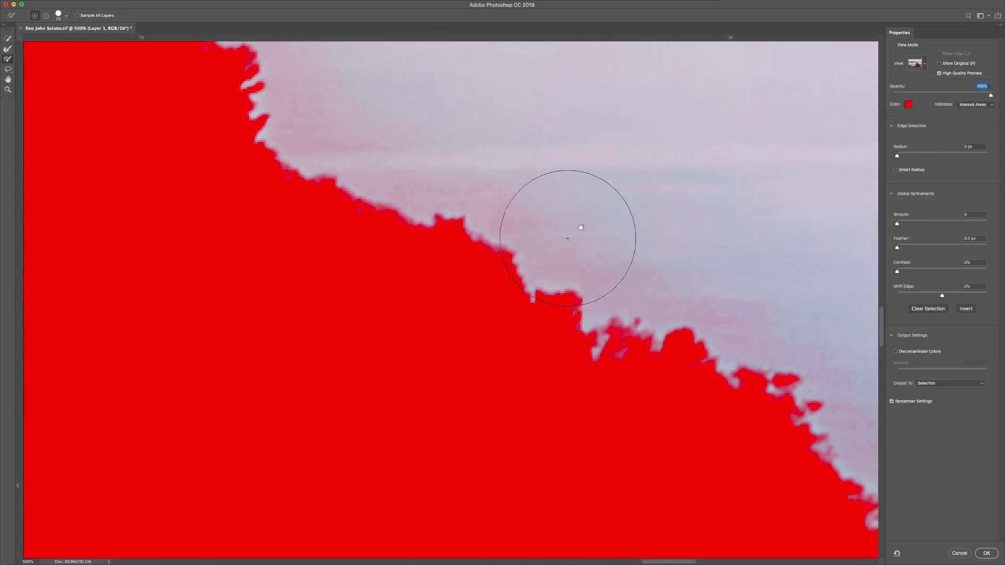
{"action": "mouse_move", "coordinate": [558, 210]}
{"action": "left_mouse_down"}
{"action": "mouse_move", "coordinate": [545, 193]}
{"action": "mouse_move", "coordinate": [449, 206]}
{"action": "left_mouse_up"}
{"action": "left_click_drag", "start_coordinate": [234, 247], "coordinate": [526, 399]}
{"action": "left_click_drag", "start_coordinate": [397, 234], "coordinate": [495, 350]}
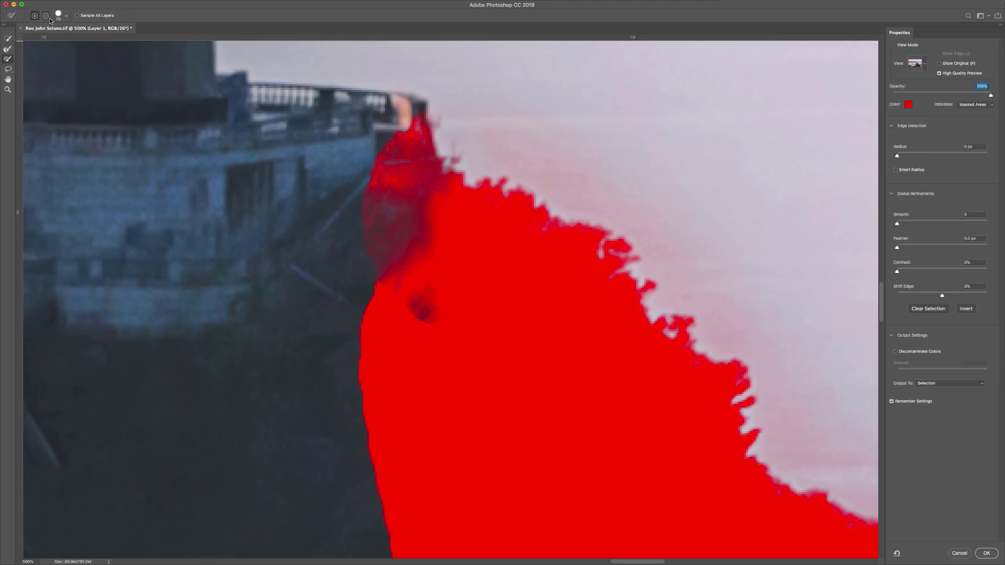
{"action": "right_click", "coordinate": [430, 352]}
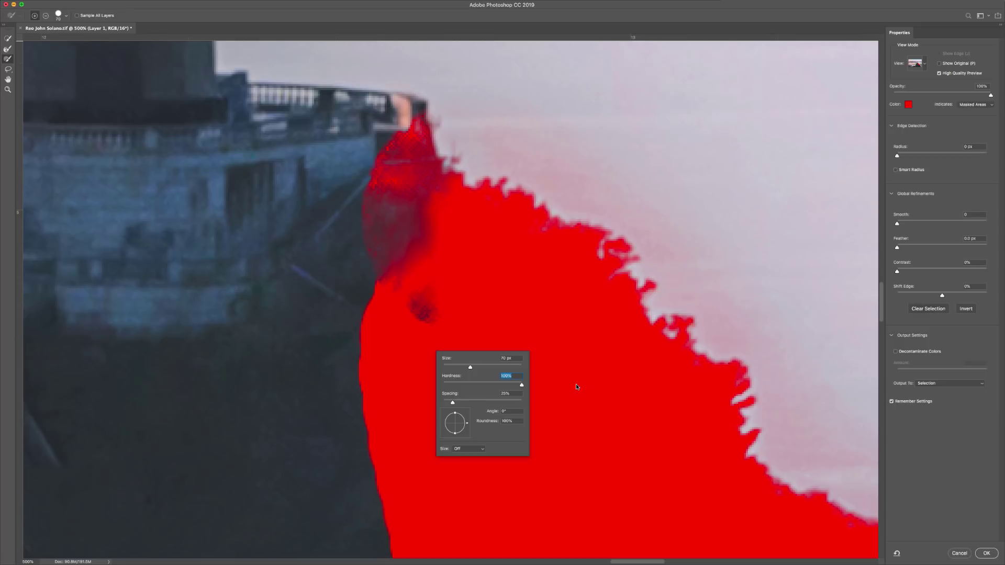
{"action": "left_click_drag", "start_coordinate": [504, 385], "coordinate": [417, 386]}
{"action": "mouse_move", "coordinate": [362, 341]}
{"action": "left_mouse_down", "text": "alt"}
{"action": "mouse_move", "coordinate": [406, 325]}
{"action": "mouse_move", "coordinate": [377, 371]}
{"action": "mouse_move", "coordinate": [374, 397]}
{"action": "left_mouse_up", "text": "alt"}
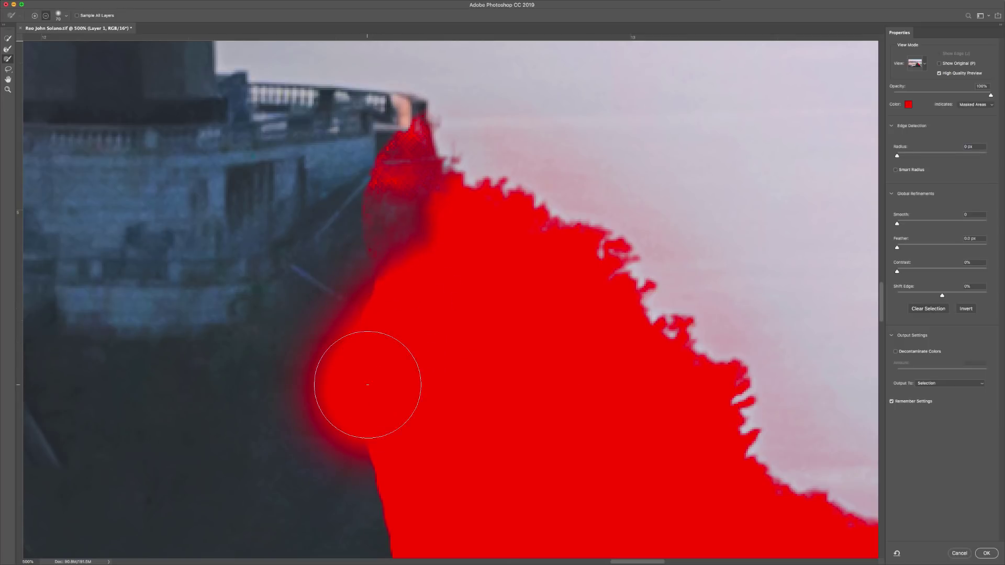
Set the brush hardness to 100% and subtract the platform corner and the hillside interior down the slope from the selection.
{"action": "right_click", "coordinate": [367, 386]}
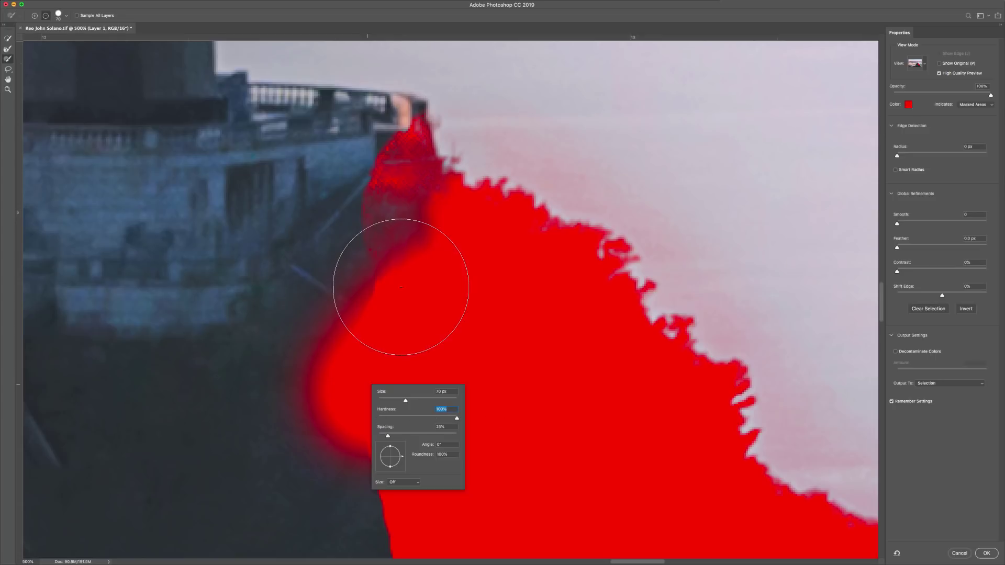
{"action": "mouse_move", "coordinate": [404, 291]}
{"action": "left_mouse_down"}
{"action": "mouse_move", "coordinate": [379, 300]}
{"action": "mouse_move", "coordinate": [338, 366]}
{"action": "mouse_move", "coordinate": [351, 423]}
{"action": "mouse_move", "coordinate": [393, 478]}
{"action": "mouse_move", "coordinate": [496, 410]}
{"action": "mouse_move", "coordinate": [460, 326]}
{"action": "mouse_move", "coordinate": [408, 262]}
{"action": "left_mouse_up"}
{"action": "left_click_drag", "start_coordinate": [599, 438], "coordinate": [431, 213]}
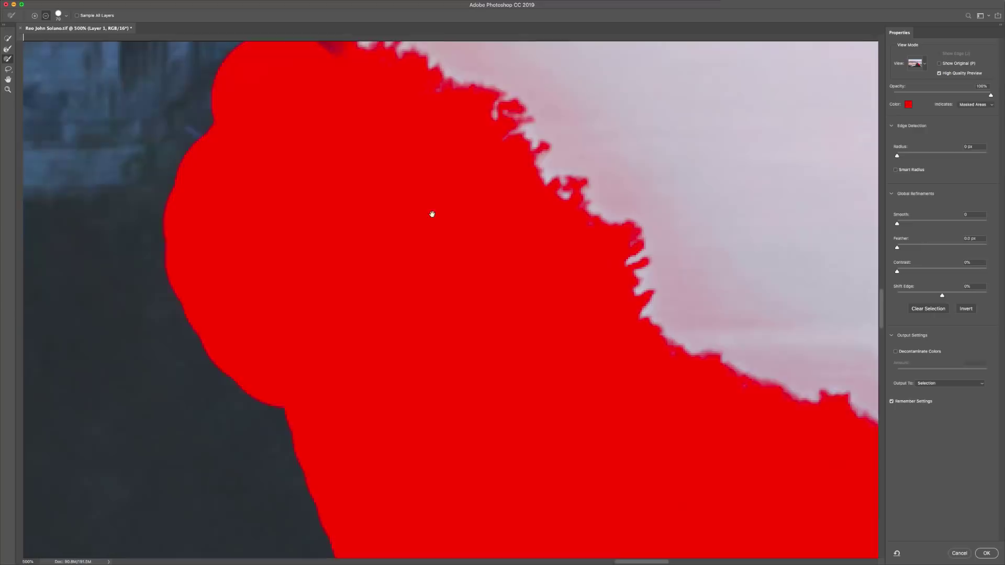
{"action": "left_click_drag", "start_coordinate": [649, 417], "coordinate": [371, 236]}
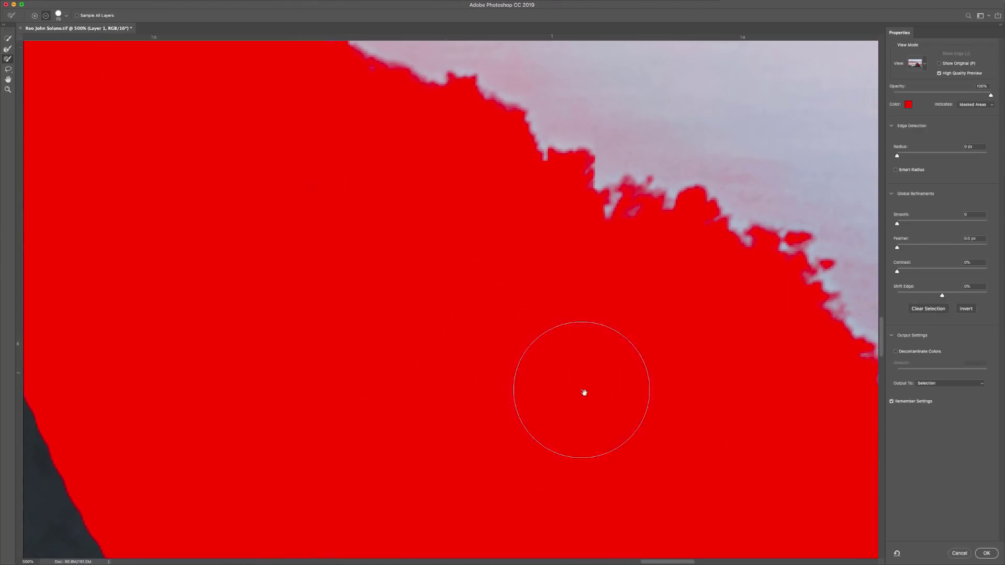
{"action": "left_click_drag", "start_coordinate": [583, 393], "coordinate": [272, 152]}
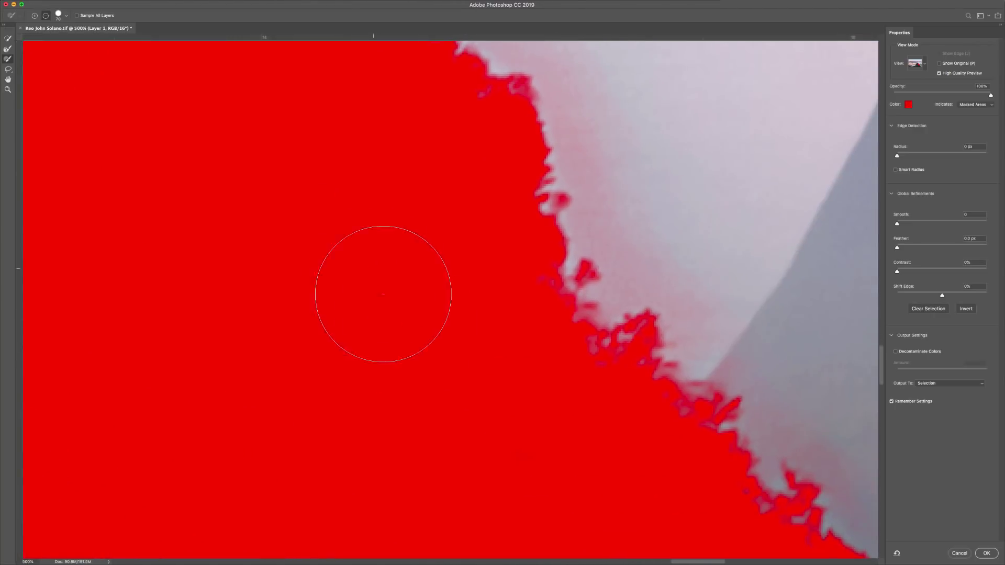
{"action": "left_click_drag", "start_coordinate": [395, 309], "coordinate": [343, 269]}
{"action": "left_click_drag", "start_coordinate": [464, 400], "coordinate": [644, 456]}
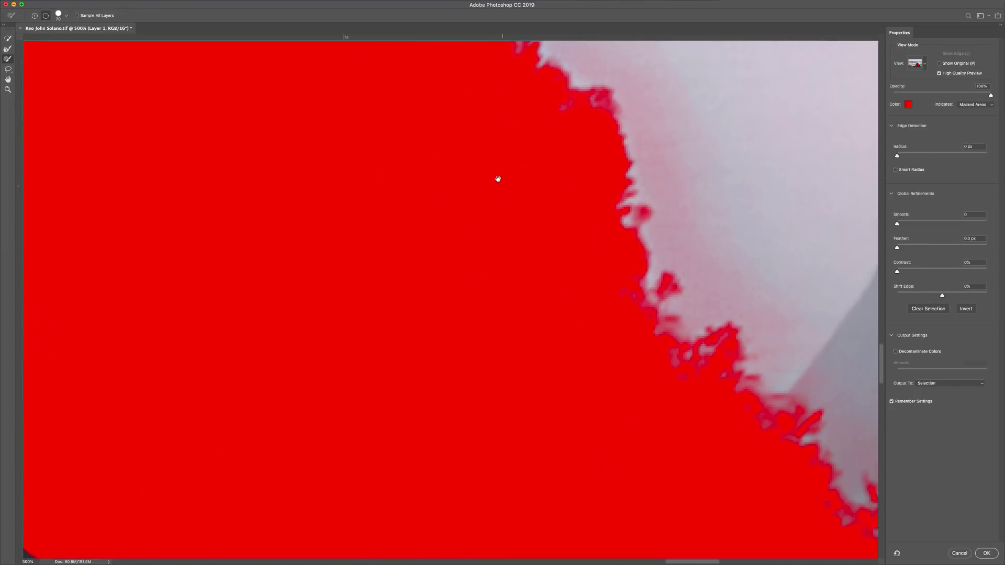
Return the brush to add mode at size 20 and paint over the faint red haze in the sky above the mid-slope trees.
{"action": "mouse_move", "coordinate": [498, 177]}
{"action": "left_mouse_down"}
{"action": "mouse_move", "coordinate": [478, 366]}
{"action": "mouse_move", "coordinate": [331, 272]}
{"action": "mouse_move", "coordinate": [482, 308]}
{"action": "mouse_move", "coordinate": [406, 336]}
{"action": "mouse_move", "coordinate": [286, 270]}
{"action": "mouse_move", "coordinate": [340, 366]}
{"action": "left_mouse_up"}
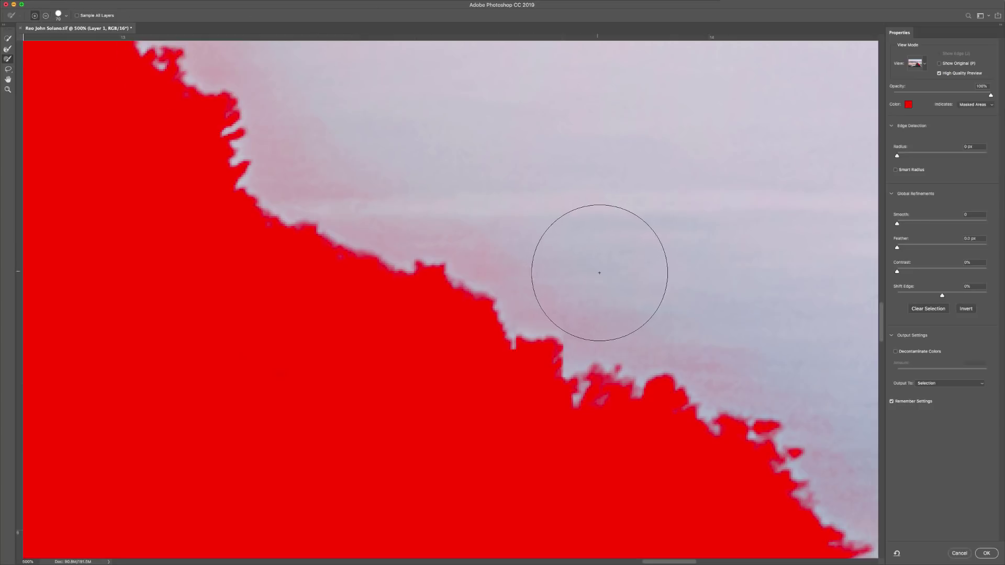
{"action": "key", "text": "bracketleft"}
{"action": "key", "text": "bracketleft"}
{"action": "key", "text": "bracketleft"}
{"action": "key", "text": "bracketleft"}
{"action": "key", "text": "bracketleft"}
{"action": "mouse_move", "coordinate": [639, 334]}
{"action": "left_mouse_down"}
{"action": "mouse_move", "coordinate": [567, 292]}
{"action": "mouse_move", "coordinate": [597, 324]}
{"action": "mouse_move", "coordinate": [589, 329]}
{"action": "mouse_move", "coordinate": [459, 220]}
{"action": "mouse_move", "coordinate": [525, 291]}
{"action": "left_mouse_up"}
{"action": "scroll", "coordinate": [674, 220], "scroll_direction": "up", "scroll_amount": 9}
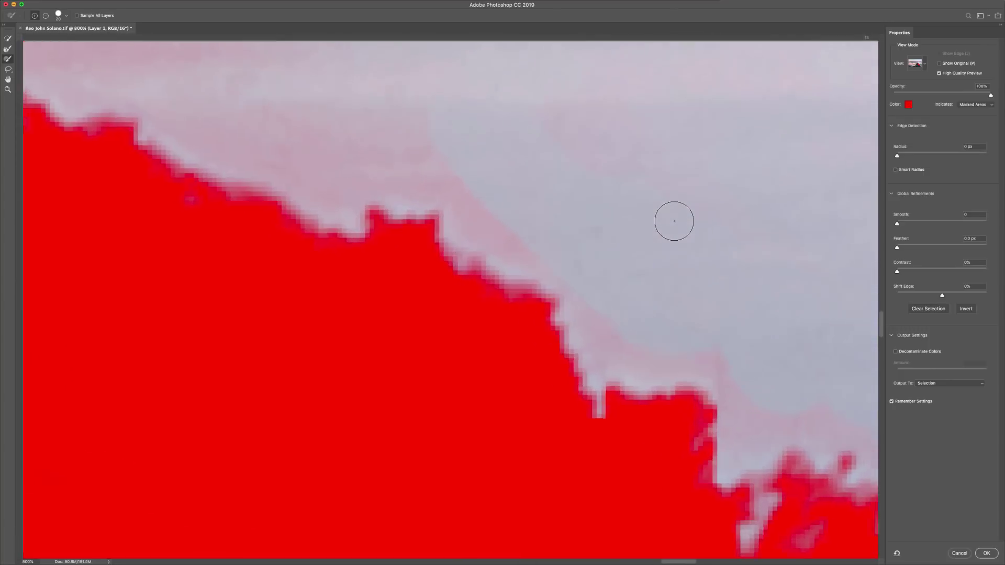
{"action": "scroll", "coordinate": [674, 221], "scroll_direction": "down", "scroll_amount": 3}
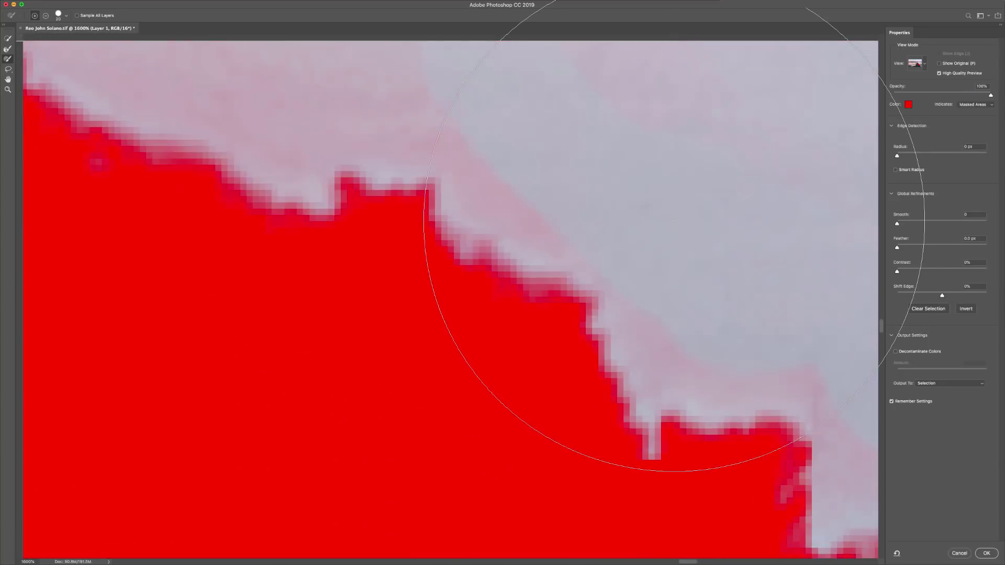
Reduce the brush size to 6 and add the haze close to the mid-slope tree edge to the selection.
{"action": "left_click_drag", "start_coordinate": [534, 215], "coordinate": [462, 202]}
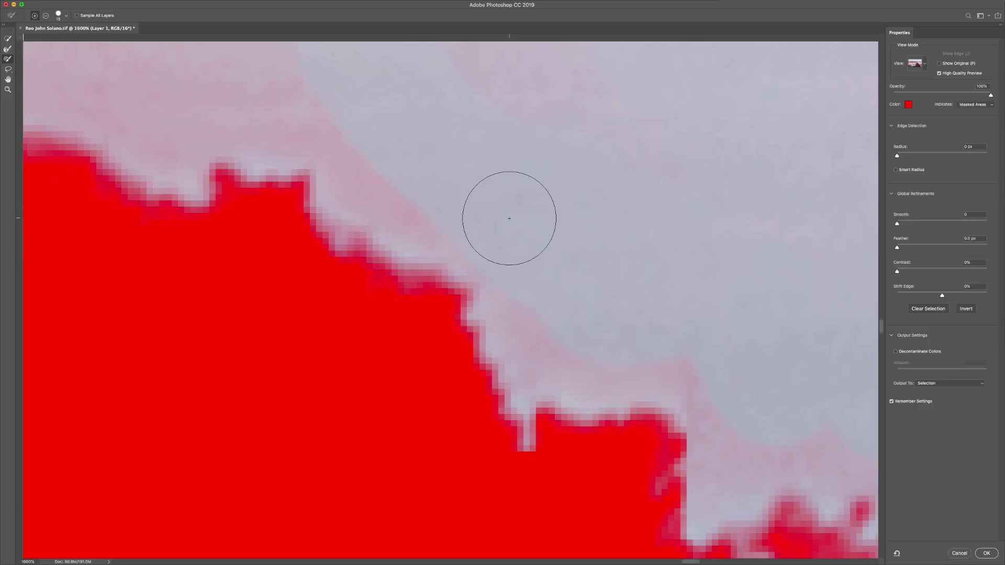
{"action": "mouse_move", "coordinate": [374, 142]}
{"action": "left_mouse_down"}
{"action": "mouse_move", "coordinate": [350, 165]}
{"action": "mouse_move", "coordinate": [349, 187]}
{"action": "mouse_move", "coordinate": [397, 220]}
{"action": "mouse_move", "coordinate": [465, 241]}
{"action": "mouse_move", "coordinate": [363, 170]}
{"action": "mouse_move", "coordinate": [373, 173]}
{"action": "mouse_move", "coordinate": [504, 268]}
{"action": "mouse_move", "coordinate": [531, 370]}
{"action": "mouse_move", "coordinate": [554, 355]}
{"action": "mouse_move", "coordinate": [568, 379]}
{"action": "mouse_move", "coordinate": [704, 361]}
{"action": "mouse_move", "coordinate": [695, 371]}
{"action": "mouse_move", "coordinate": [600, 354]}
{"action": "mouse_move", "coordinate": [540, 326]}
{"action": "mouse_move", "coordinate": [553, 282]}
{"action": "mouse_move", "coordinate": [585, 265]}
{"action": "left_mouse_up"}
{"action": "left_click_drag", "start_coordinate": [811, 292], "coordinate": [511, 96]}
{"action": "mouse_move", "coordinate": [394, 180]}
{"action": "left_mouse_down"}
{"action": "mouse_move", "coordinate": [421, 248]}
{"action": "mouse_move", "coordinate": [414, 294]}
{"action": "mouse_move", "coordinate": [473, 230]}
{"action": "mouse_move", "coordinate": [432, 288]}
{"action": "mouse_move", "coordinate": [506, 234]}
{"action": "mouse_move", "coordinate": [508, 255]}
{"action": "mouse_move", "coordinate": [535, 262]}
{"action": "mouse_move", "coordinate": [548, 239]}
{"action": "mouse_move", "coordinate": [539, 264]}
{"action": "mouse_move", "coordinate": [581, 263]}
{"action": "mouse_move", "coordinate": [605, 277]}
{"action": "mouse_move", "coordinate": [605, 297]}
{"action": "mouse_move", "coordinate": [691, 294]}
{"action": "left_mouse_up"}
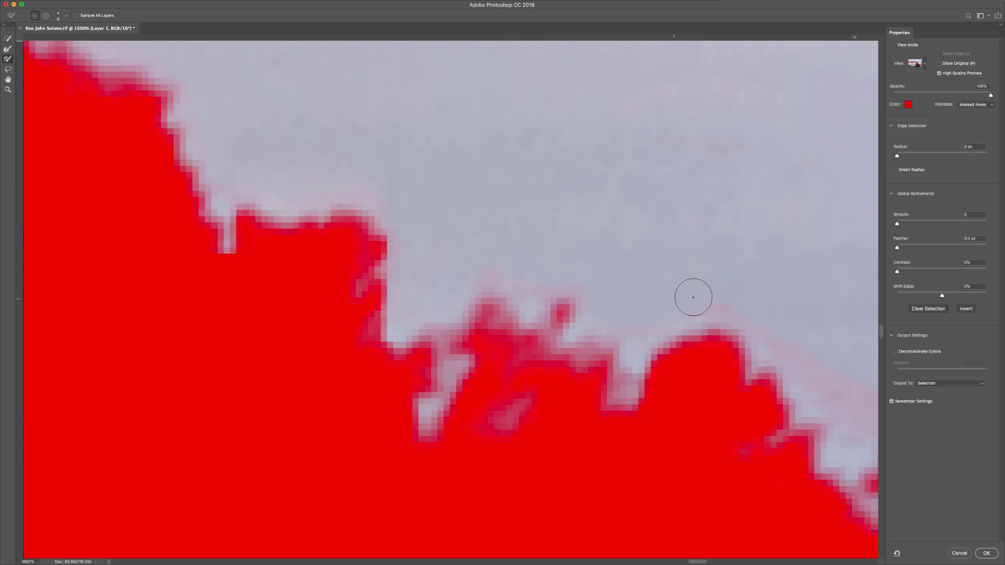
Continue down the slope, adding the red haze around the next treetops and isolated leaf clusters to the selection.
{"action": "left_click_drag", "start_coordinate": [633, 200], "coordinate": [352, 41]}
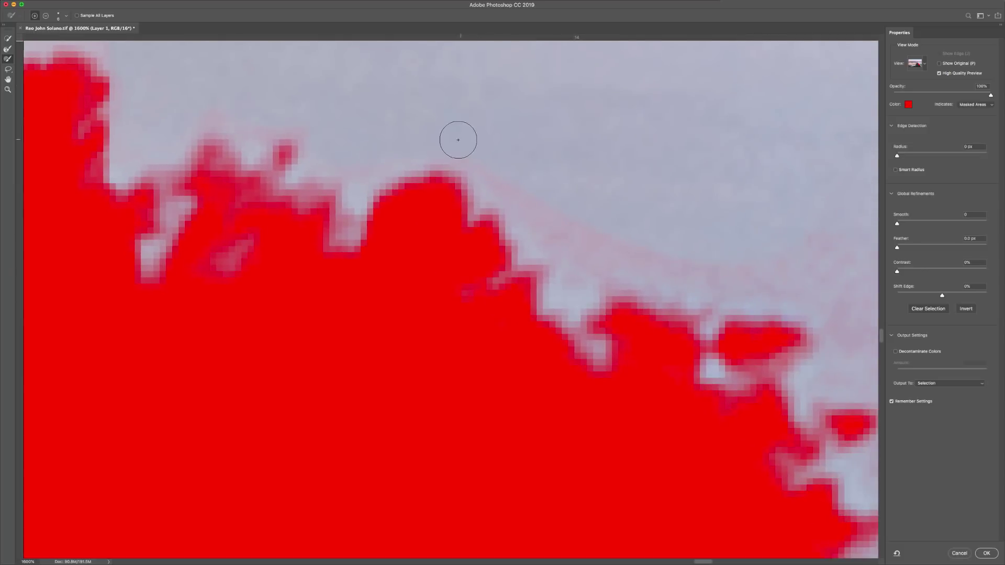
{"action": "mouse_move", "coordinate": [559, 213]}
{"action": "left_mouse_down"}
{"action": "mouse_move", "coordinate": [588, 243]}
{"action": "mouse_move", "coordinate": [584, 262]}
{"action": "mouse_move", "coordinate": [604, 238]}
{"action": "mouse_move", "coordinate": [722, 280]}
{"action": "mouse_move", "coordinate": [796, 282]}
{"action": "left_mouse_up"}
{"action": "left_click_drag", "start_coordinate": [746, 211], "coordinate": [411, 144]}
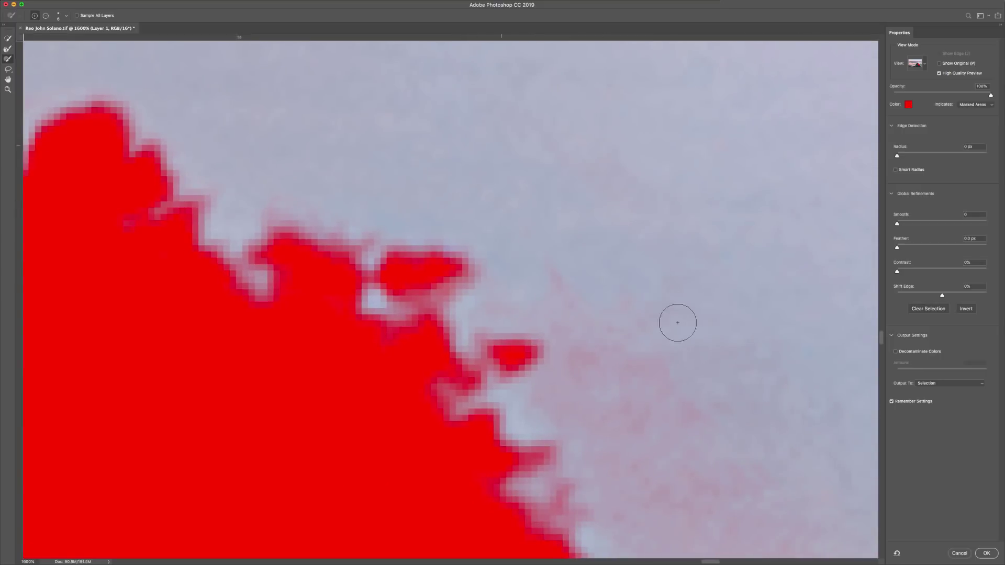
{"action": "mouse_move", "coordinate": [552, 296]}
{"action": "left_mouse_down"}
{"action": "mouse_move", "coordinate": [591, 331]}
{"action": "mouse_move", "coordinate": [592, 362]}
{"action": "mouse_move", "coordinate": [548, 304]}
{"action": "mouse_move", "coordinate": [596, 315]}
{"action": "mouse_move", "coordinate": [622, 354]}
{"action": "mouse_move", "coordinate": [654, 371]}
{"action": "mouse_move", "coordinate": [625, 330]}
{"action": "mouse_move", "coordinate": [688, 387]}
{"action": "mouse_move", "coordinate": [669, 321]}
{"action": "mouse_move", "coordinate": [593, 271]}
{"action": "mouse_move", "coordinate": [642, 391]}
{"action": "mouse_move", "coordinate": [584, 340]}
{"action": "mouse_move", "coordinate": [547, 407]}
{"action": "left_mouse_up"}
{"action": "left_click_drag", "start_coordinate": [651, 413], "coordinate": [665, 222]}
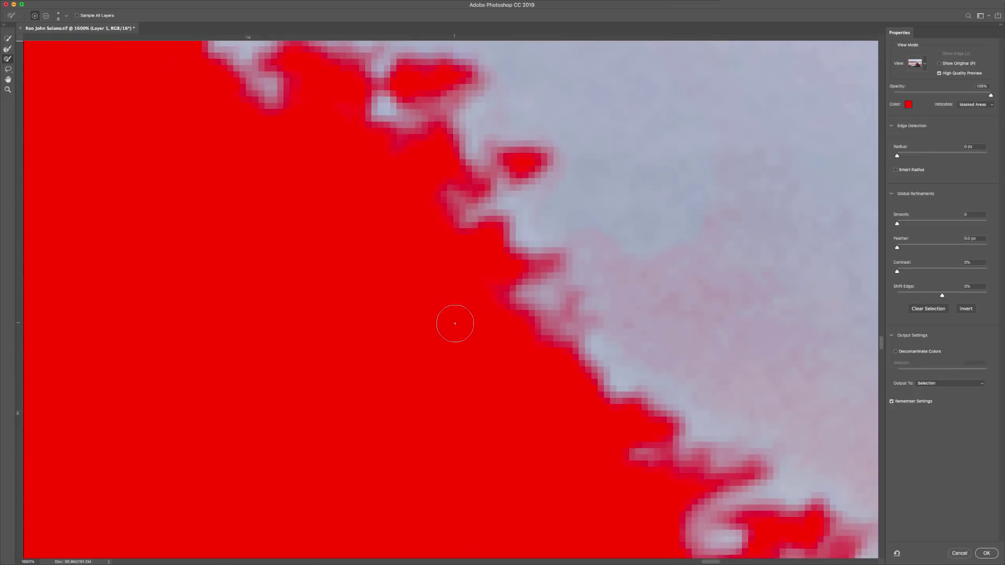
Paint a short adding stroke from the sky into the hillside, and subtract its part inside the trees with the same brush.
{"action": "left_click_drag", "start_coordinate": [591, 276], "coordinate": [463, 389]}
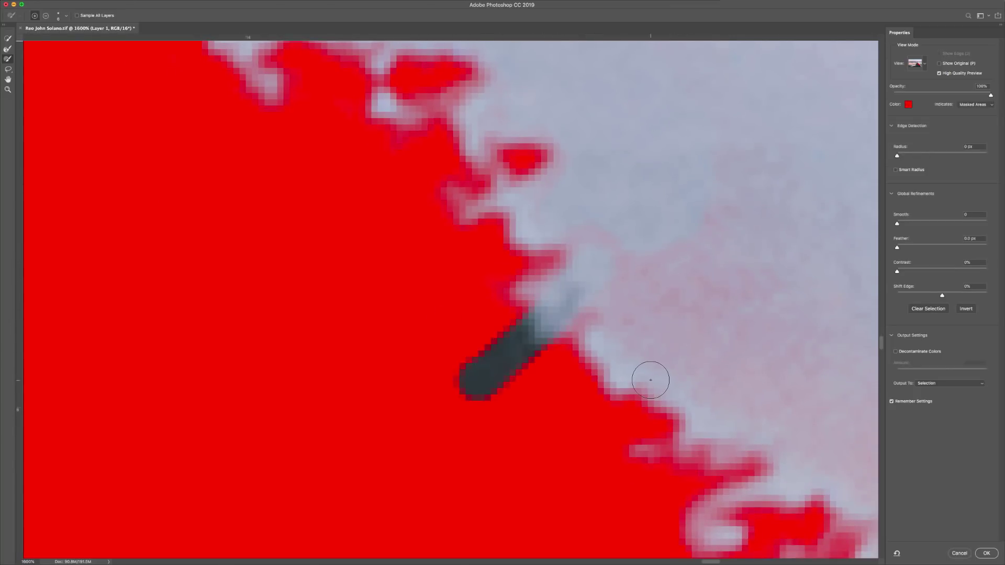
{"action": "left_click", "coordinate": [45, 16]}
{"action": "left_click_drag", "start_coordinate": [494, 335], "coordinate": [534, 366]}
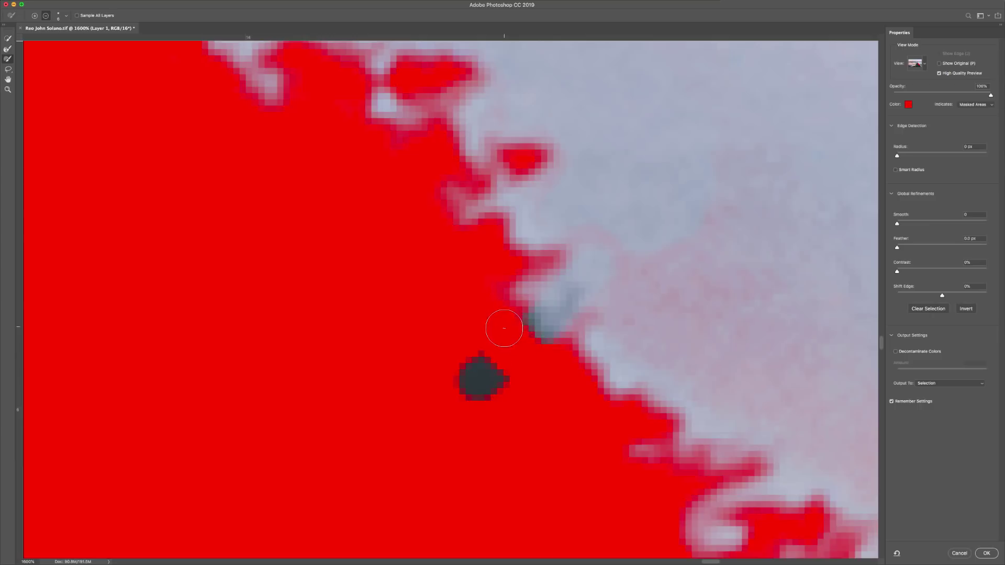
{"action": "mouse_move", "coordinate": [496, 330]}
{"action": "left_mouse_down"}
{"action": "mouse_move", "coordinate": [512, 373]}
{"action": "mouse_move", "coordinate": [434, 387]}
{"action": "mouse_move", "coordinate": [498, 362]}
{"action": "mouse_move", "coordinate": [493, 409]}
{"action": "left_mouse_up"}
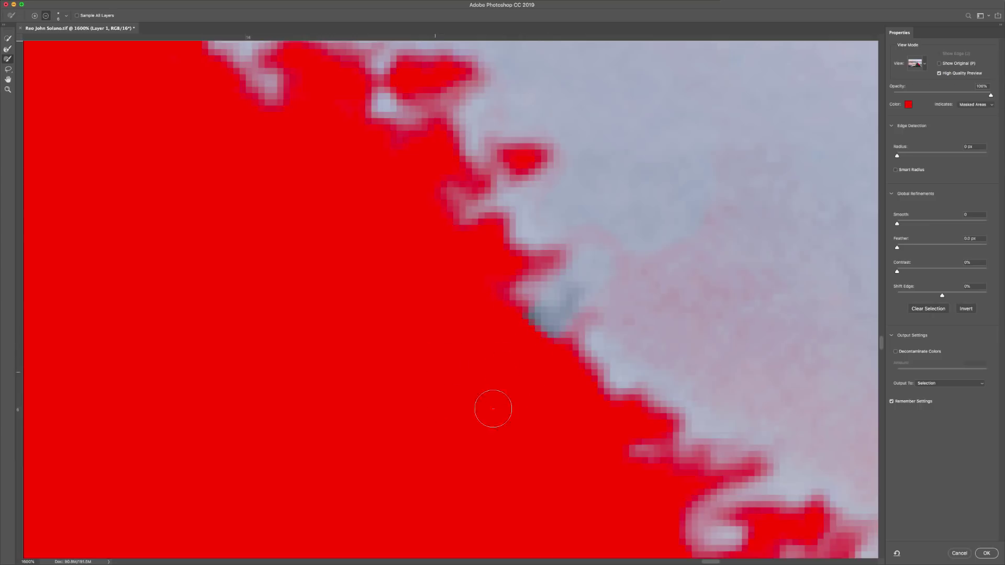
Shrink the soft brush and subtract the remaining gap along the tree edge where the stroke crossed it.
{"action": "right_click", "coordinate": [521, 379]}
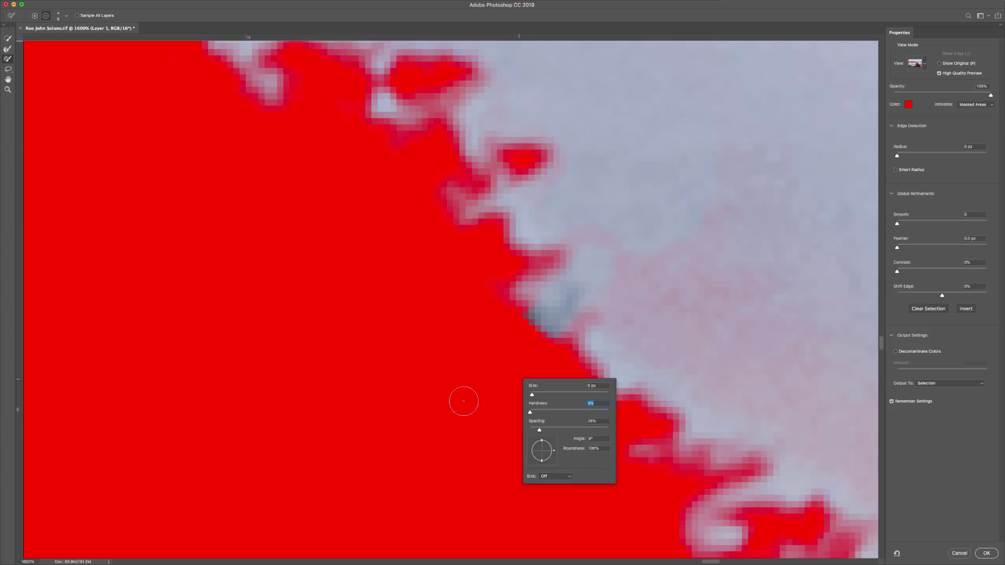
{"action": "key", "text": "Return"}
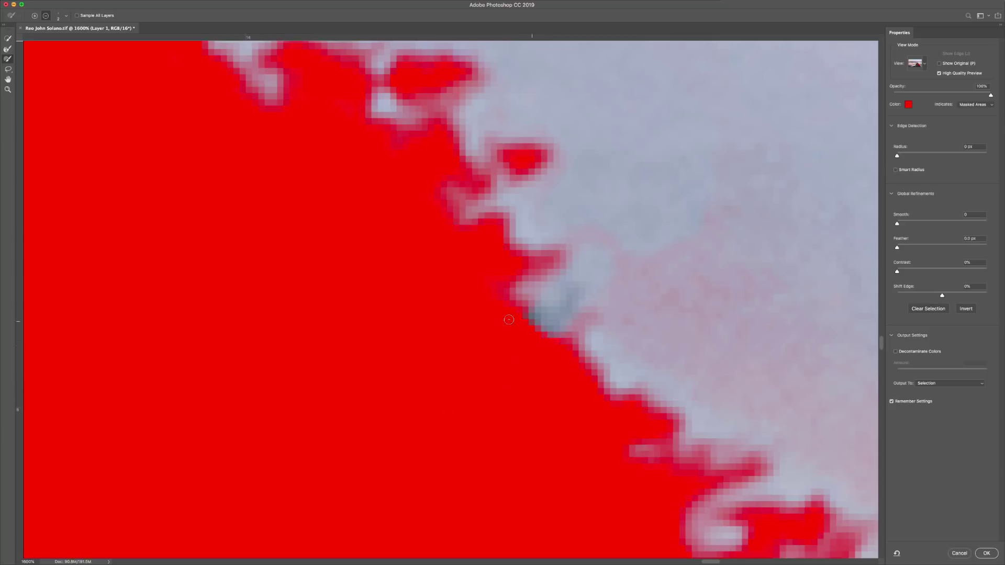
{"action": "mouse_move", "coordinate": [509, 319]}
{"action": "left_mouse_down"}
{"action": "mouse_move", "coordinate": [536, 347]}
{"action": "mouse_move", "coordinate": [523, 329]}
{"action": "mouse_move", "coordinate": [524, 342]}
{"action": "mouse_move", "coordinate": [528, 314]}
{"action": "mouse_move", "coordinate": [551, 328]}
{"action": "mouse_move", "coordinate": [547, 360]}
{"action": "left_mouse_up"}
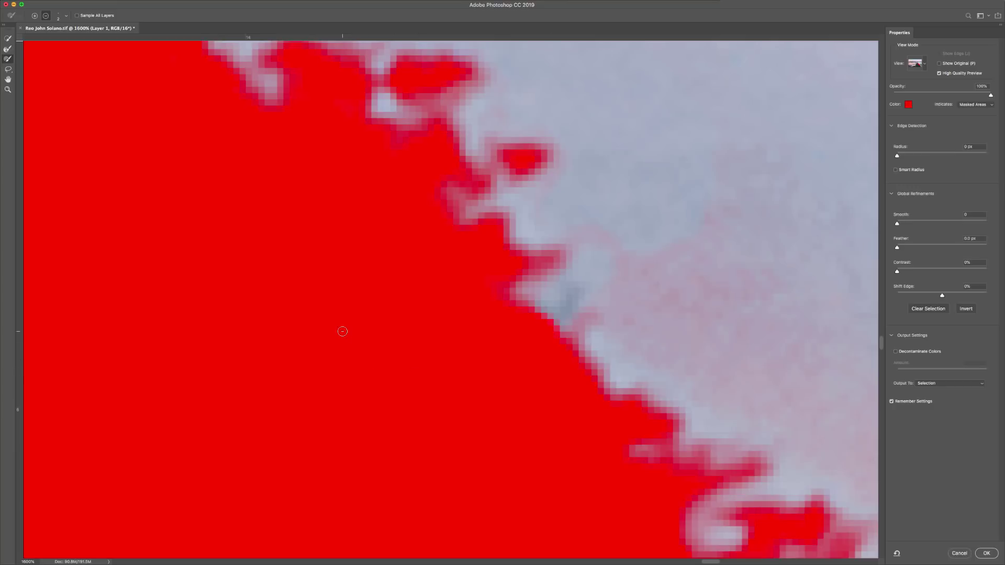
Undo the adding and subtracting brush strokes made across the tree edge.
{"action": "key", "text": "super+z"}
{"action": "key", "text": "super+z"}
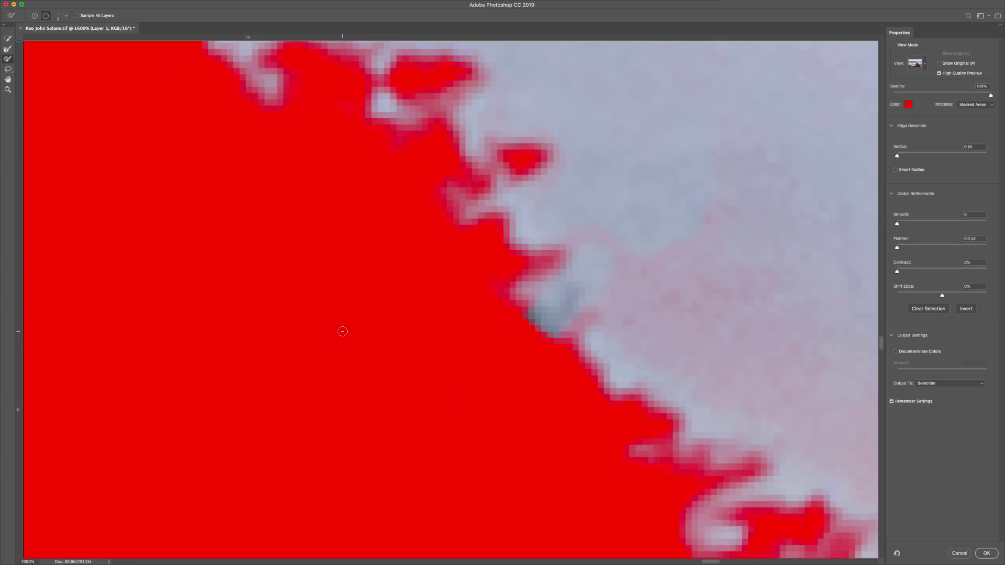
{"action": "key", "text": "shift+super+z"}
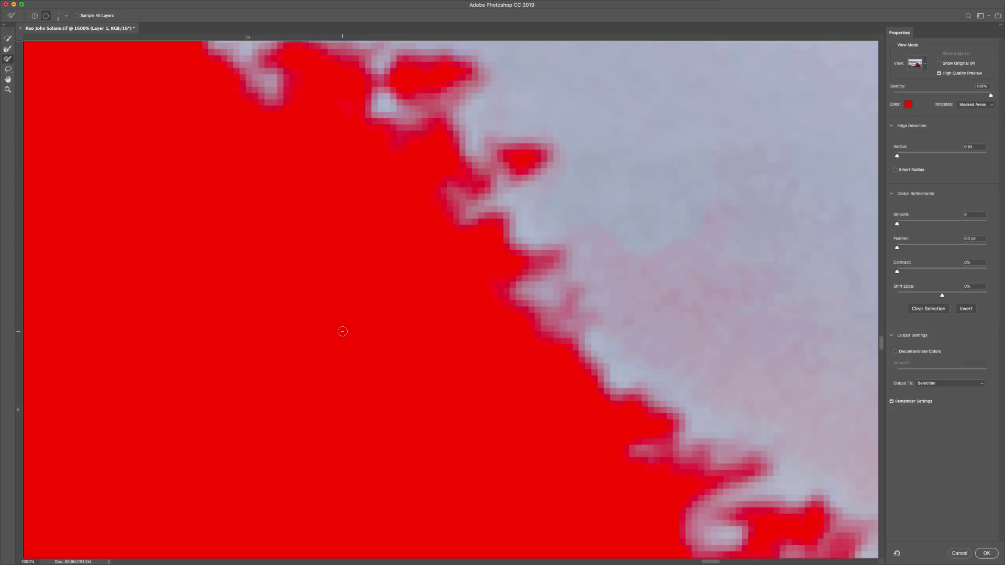
{"action": "mouse_move", "coordinate": [552, 195]}
{"action": "left_mouse_down"}
{"action": "mouse_move", "coordinate": [588, 225]}
{"action": "mouse_move", "coordinate": [635, 330]}
{"action": "mouse_move", "coordinate": [645, 325]}
{"action": "left_mouse_up"}
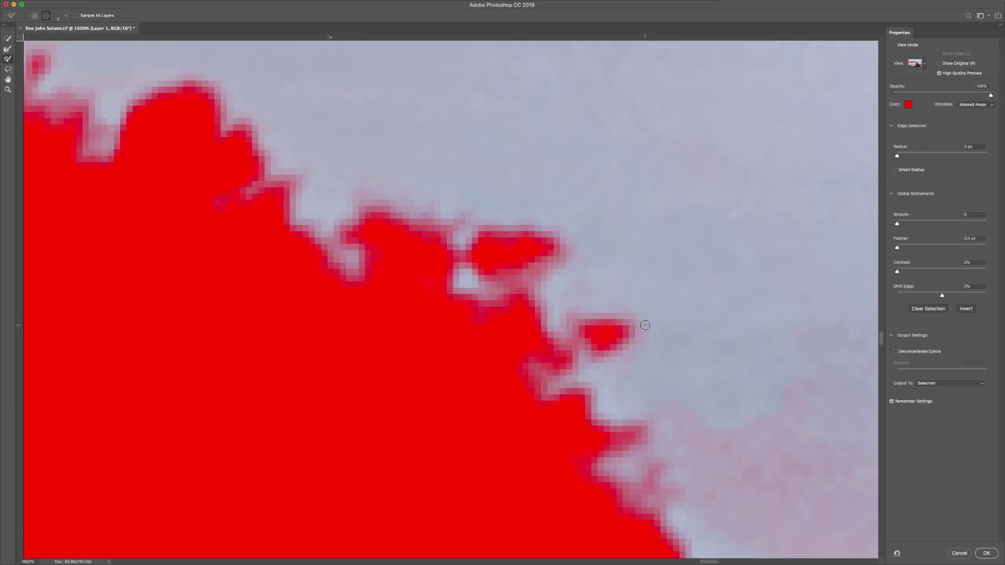
Lower the red overlay's opacity to 55% over the tree line and look through the available view modes.
{"action": "scroll", "coordinate": [645, 325], "scroll_direction": "down", "scroll_amount": 5}
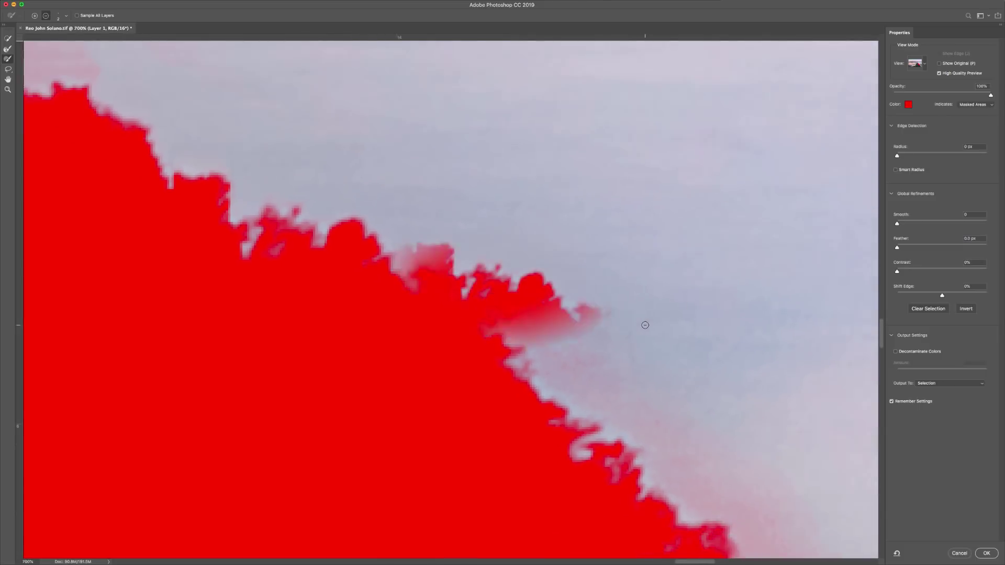
{"action": "scroll", "coordinate": [645, 326], "scroll_direction": "down", "scroll_amount": 3}
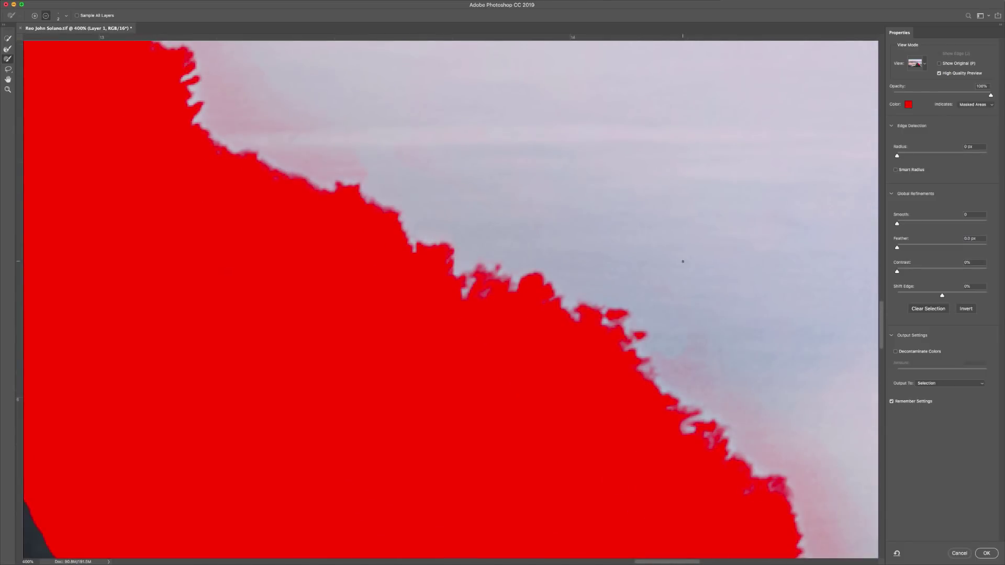
{"action": "scroll", "coordinate": [683, 261], "scroll_direction": "up", "scroll_amount": 5}
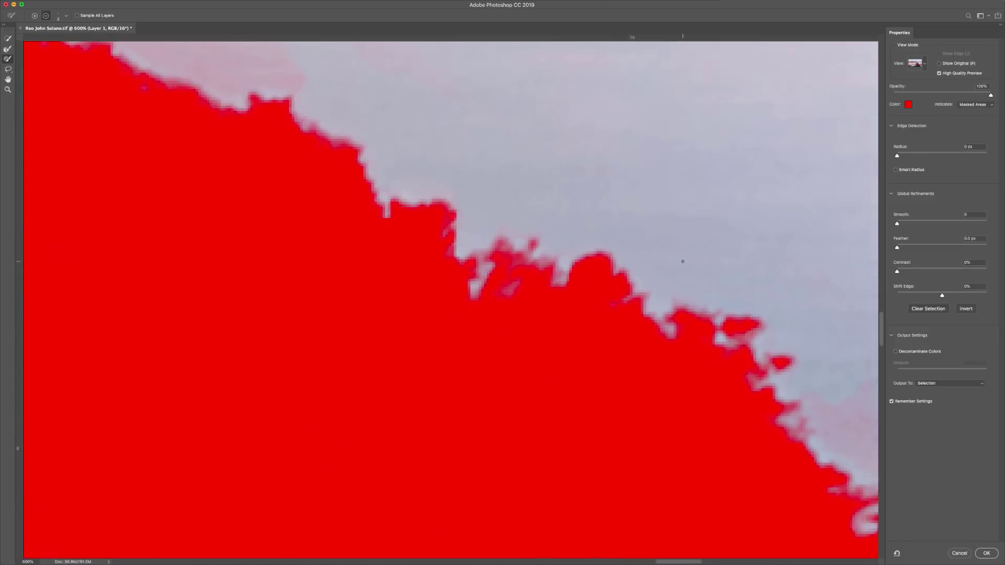
{"action": "scroll", "coordinate": [683, 261], "scroll_direction": "up", "scroll_amount": 2}
{"action": "scroll", "coordinate": [678, 265], "scroll_direction": "right", "scroll_amount": 5}
{"action": "scroll", "coordinate": [677, 264], "scroll_direction": "up", "scroll_amount": 2}
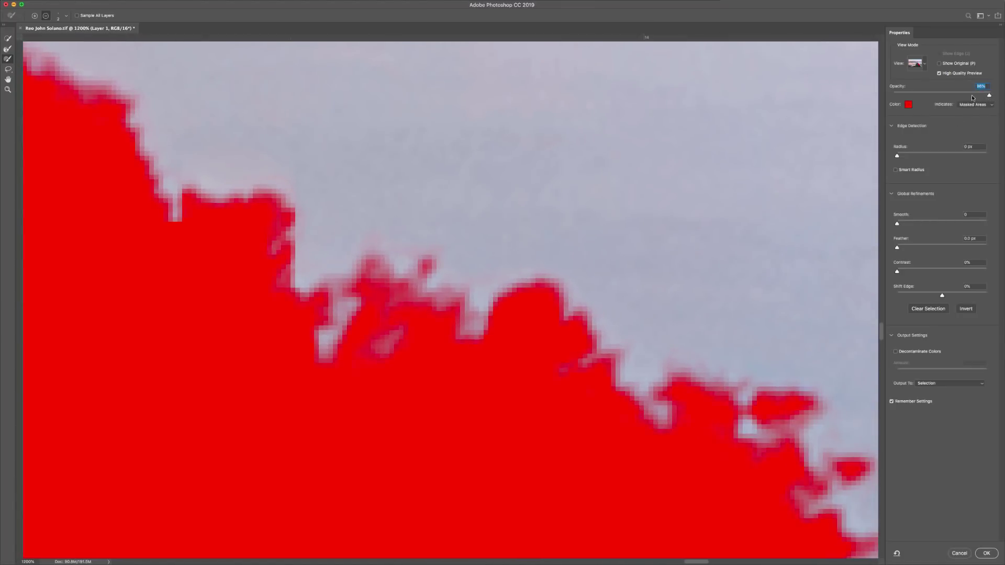
{"action": "left_click_drag", "start_coordinate": [972, 97], "coordinate": [949, 104]}
{"action": "left_click", "coordinate": [925, 65]}
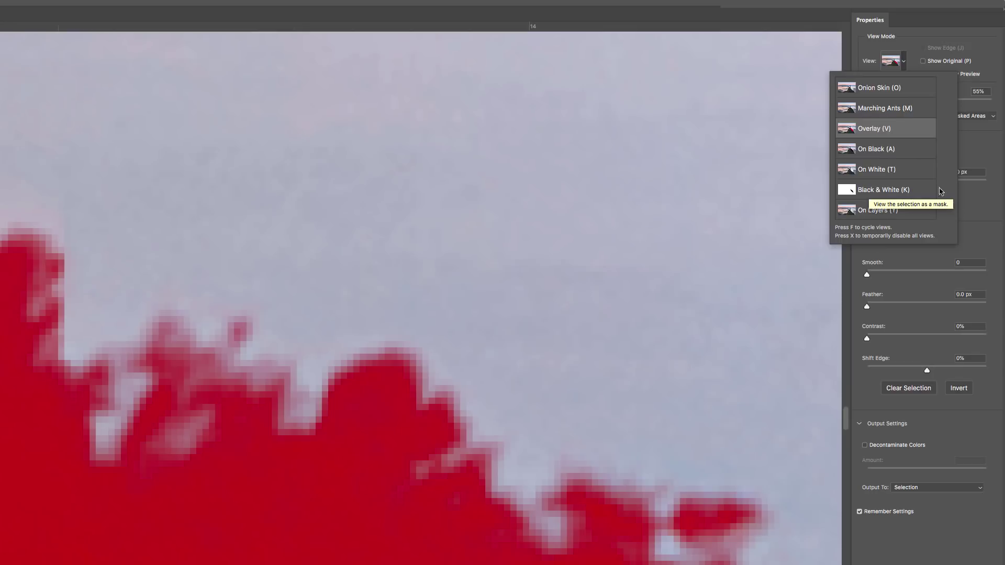
{"action": "left_click", "coordinate": [975, 189]}
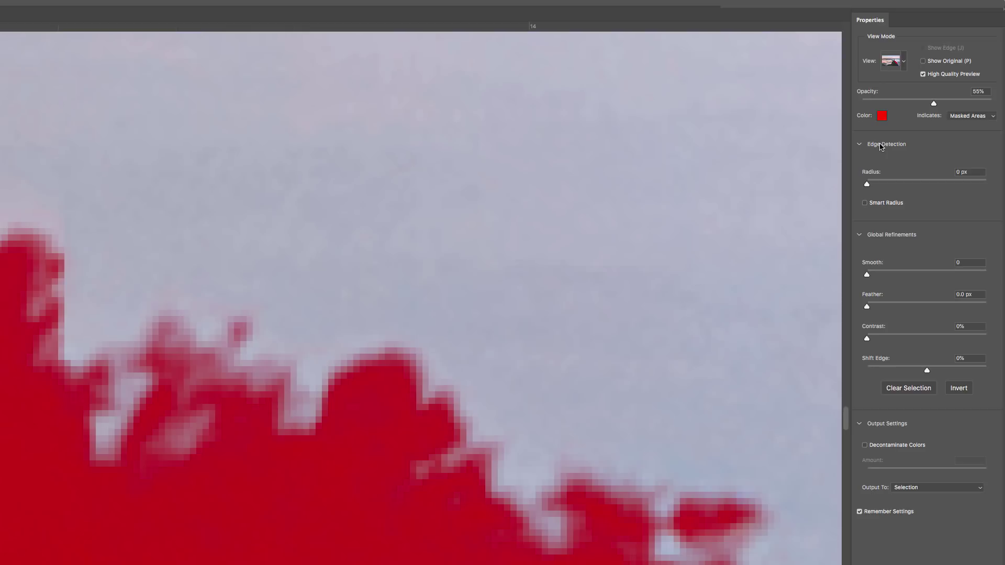
Try the Smooth refinement at 100 on the tree-line edge and return it to 0.
{"action": "key", "text": "ctrl+minus"}
{"action": "key", "text": "ctrl+minus"}
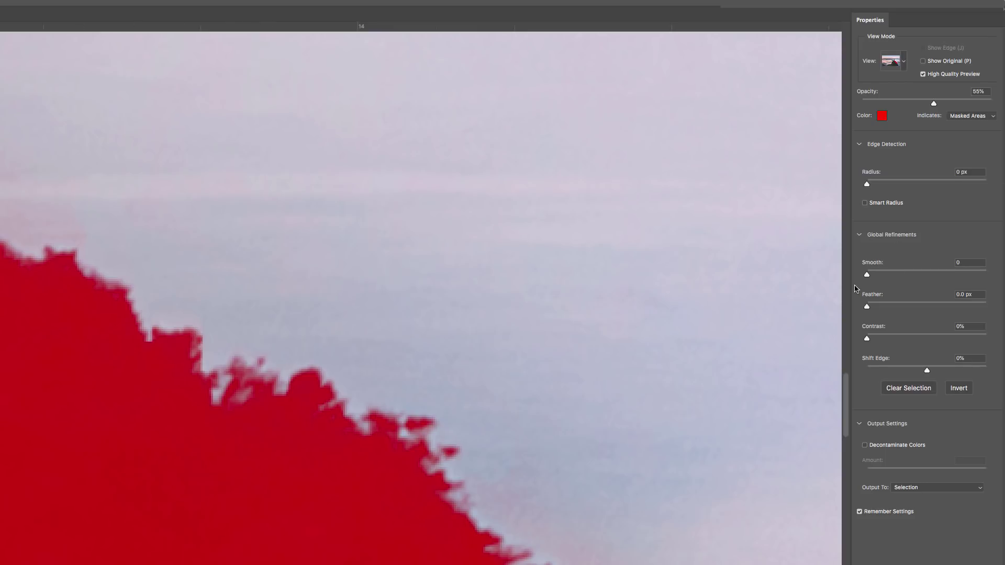
{"action": "left_click_drag", "start_coordinate": [867, 275], "coordinate": [997, 283]}
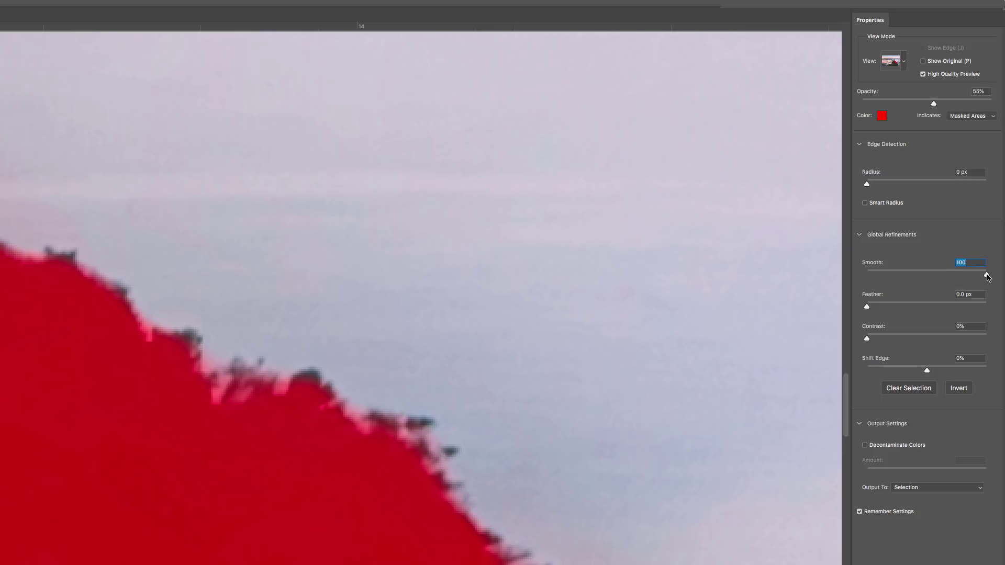
{"action": "left_click_drag", "start_coordinate": [988, 277], "coordinate": [862, 277]}
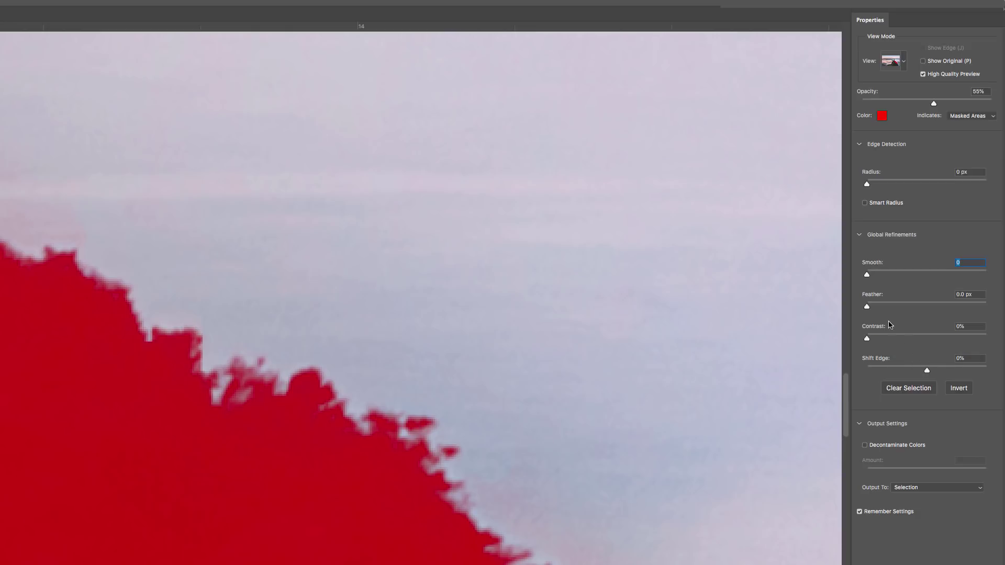
Try Shift Edge at -34% and +100% on the treetops, and return it to 0% with Feather kept at 0.0 px.
{"action": "key", "text": "ctrl+plus"}
{"action": "key", "text": "ctrl+plus"}
{"action": "key", "text": "ctrl+plus"}
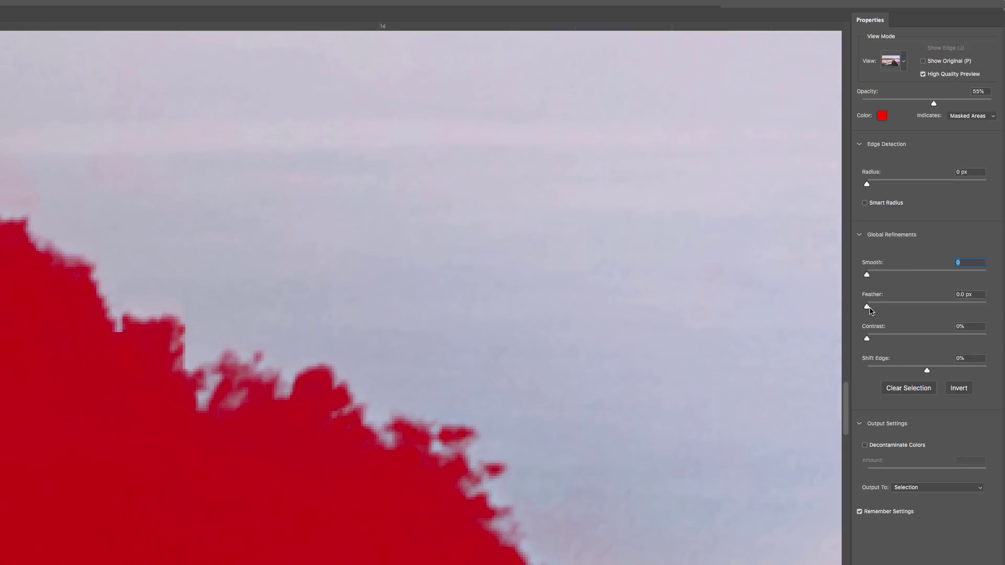
{"action": "key", "text": "ctrl+plus"}
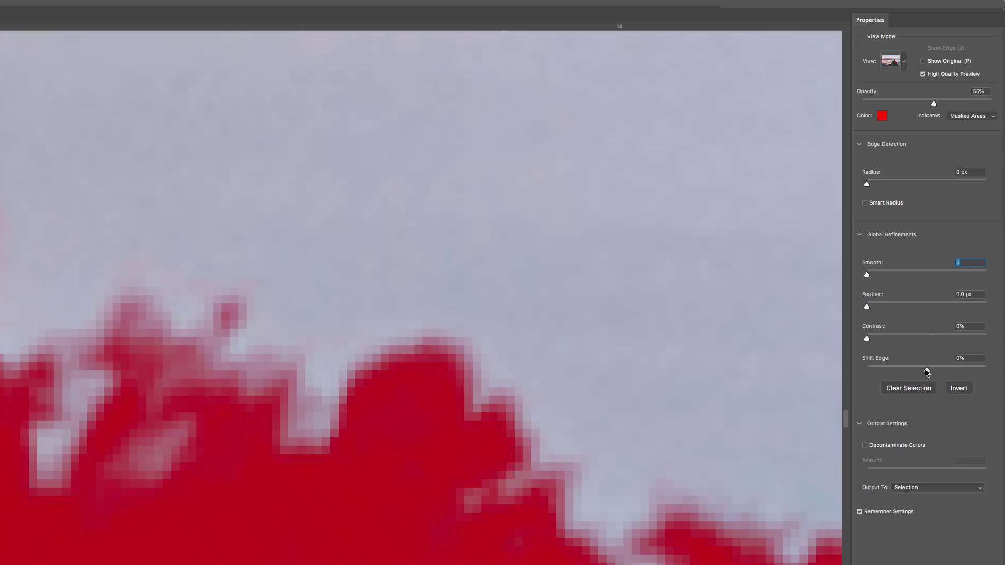
{"action": "left_click_drag", "start_coordinate": [927, 371], "coordinate": [907, 370]}
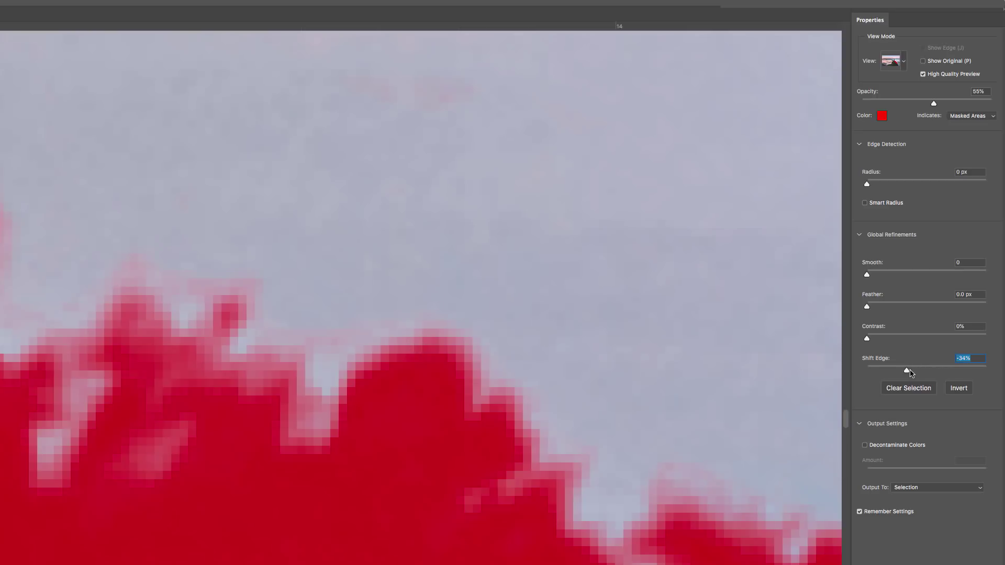
{"action": "left_click_drag", "start_coordinate": [907, 371], "coordinate": [987, 371]}
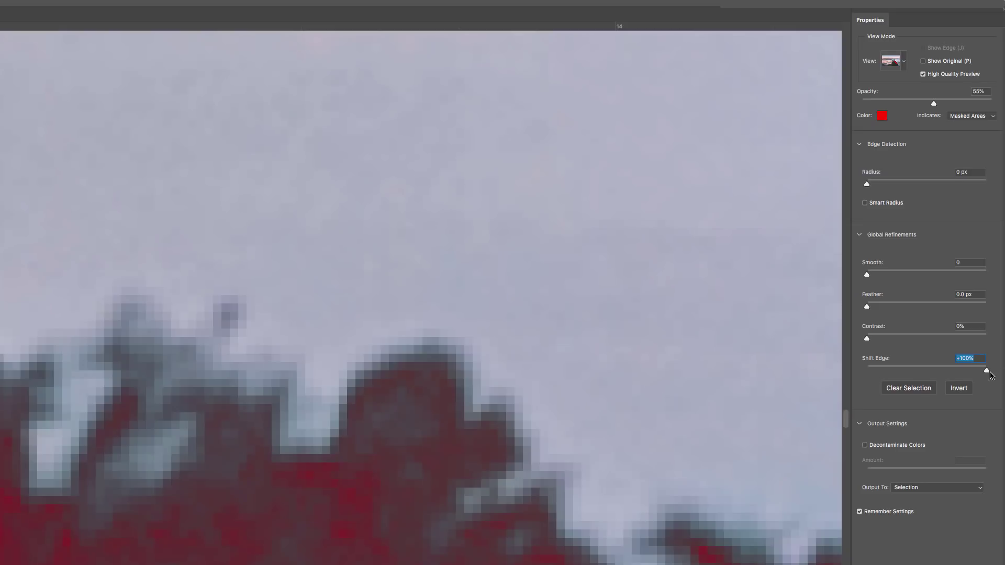
{"action": "left_click_drag", "start_coordinate": [988, 373], "coordinate": [928, 372]}
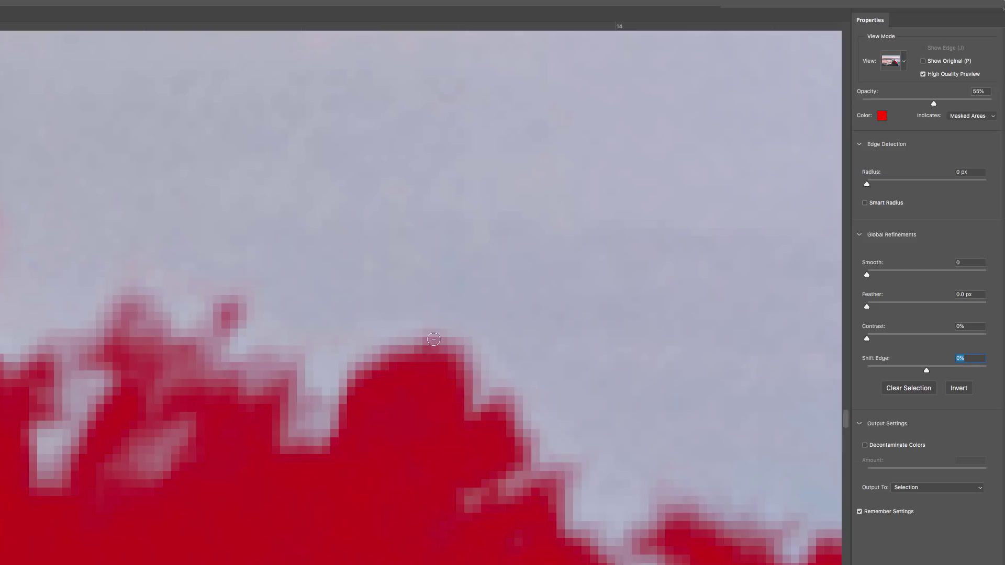
{"action": "left_click_drag", "start_coordinate": [434, 339], "coordinate": [412, 348]}
{"action": "left_click_drag", "start_coordinate": [867, 308], "coordinate": [842, 304]}
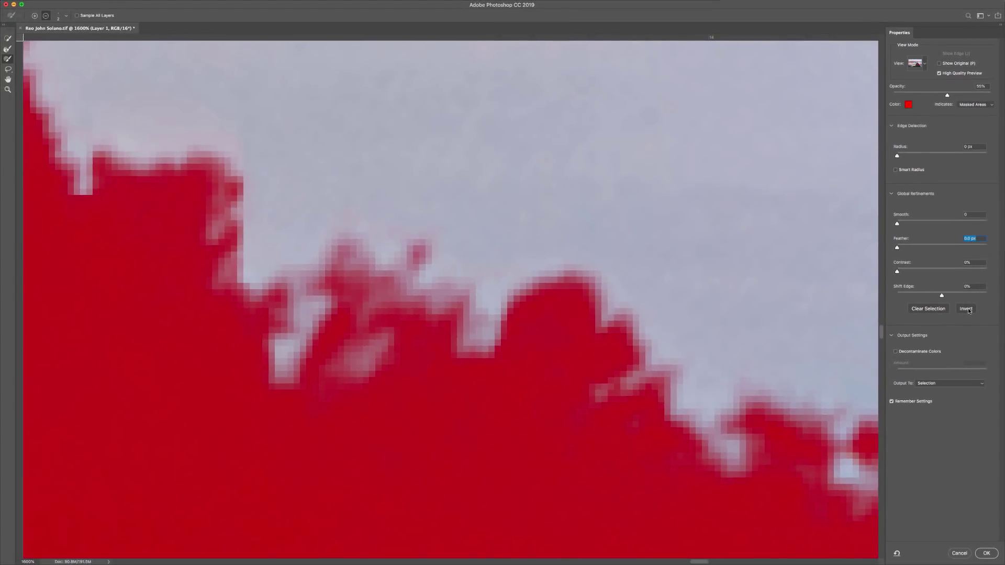
Invert the selection and set the overlay opacity to 50% after trying it at 100%.
{"action": "left_click", "coordinate": [966, 309]}
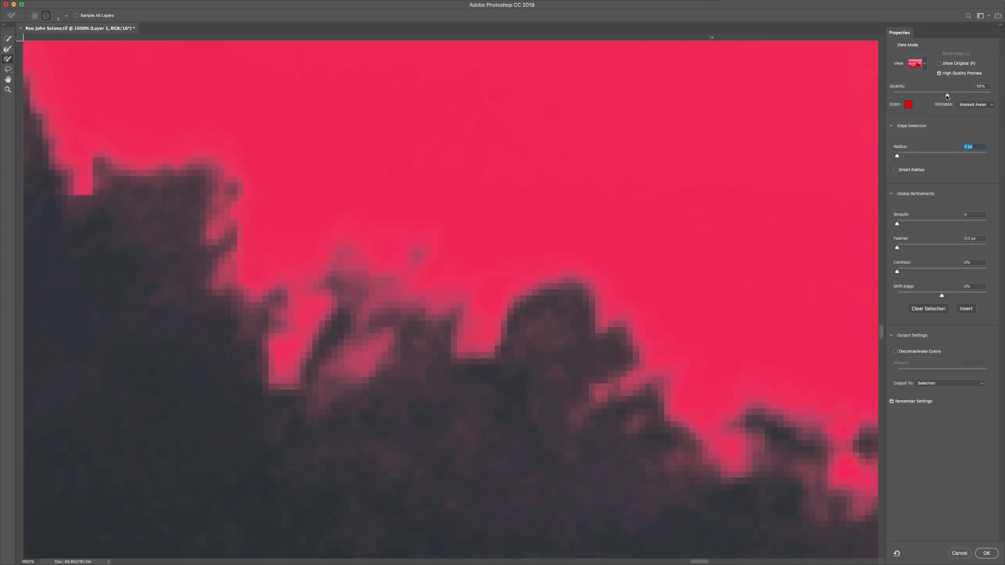
{"action": "left_click_drag", "start_coordinate": [947, 95], "coordinate": [1004, 99]}
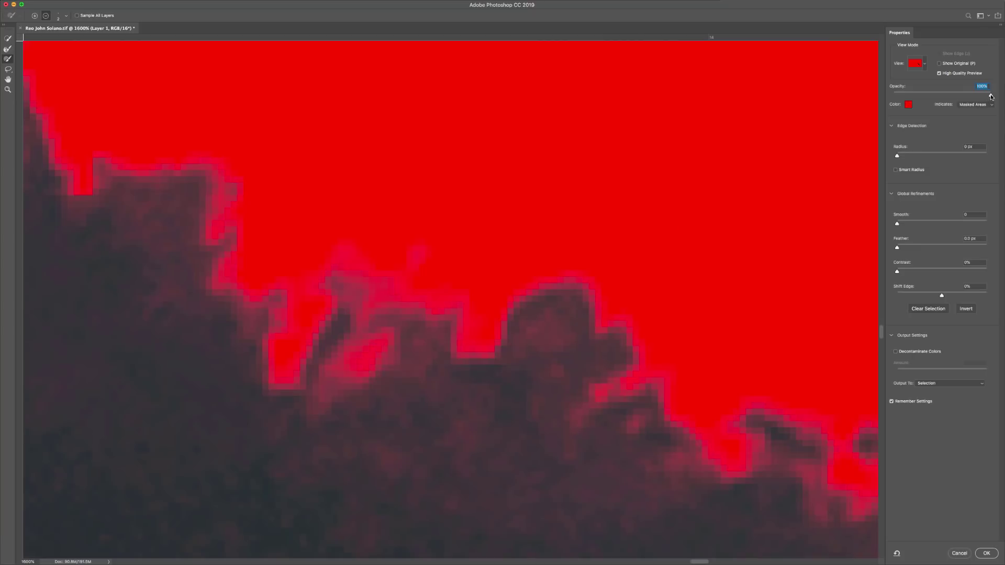
{"action": "left_click_drag", "start_coordinate": [991, 95], "coordinate": [943, 96]}
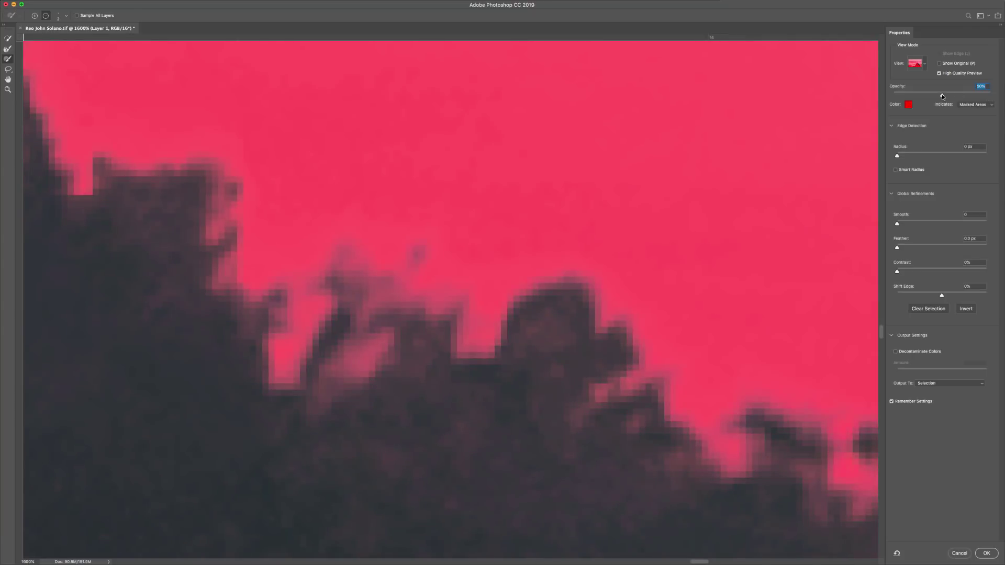
Reverse the inversion, make the overlay indicate Selected Areas, and invert the selection so the hillside is selected.
{"action": "left_click", "coordinate": [967, 310]}
{"action": "left_click", "coordinate": [975, 105]}
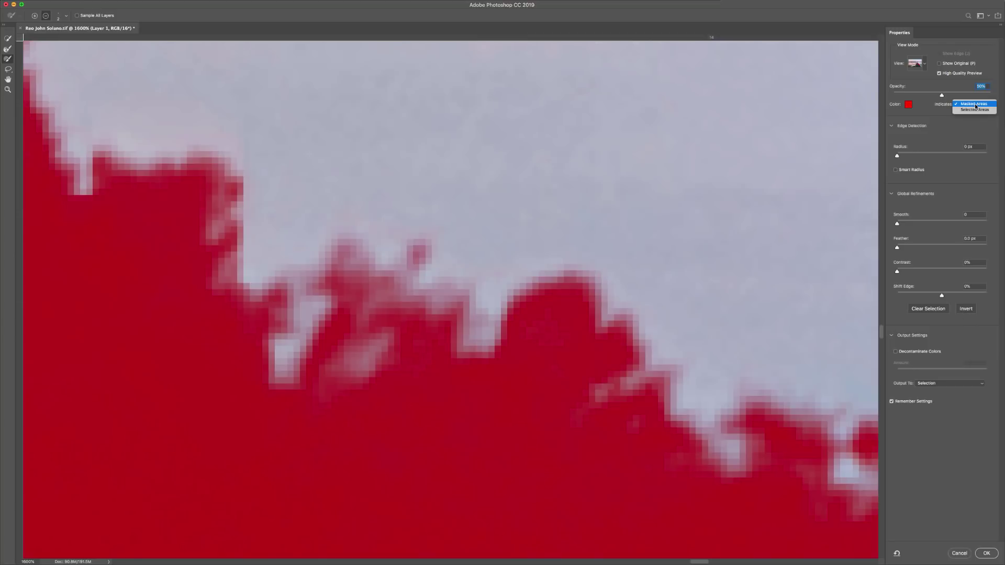
{"action": "left_click", "coordinate": [973, 110]}
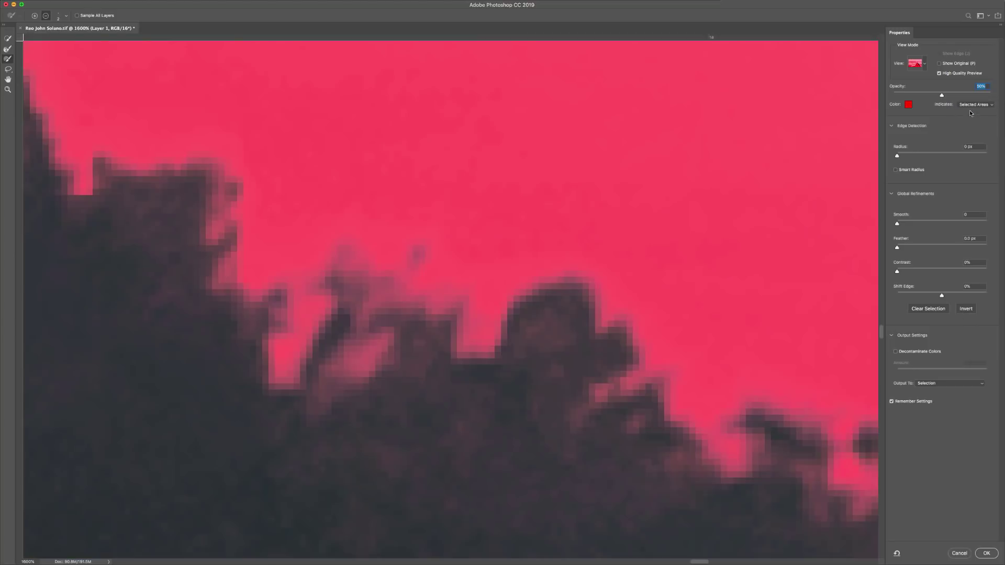
{"action": "left_click", "coordinate": [968, 310]}
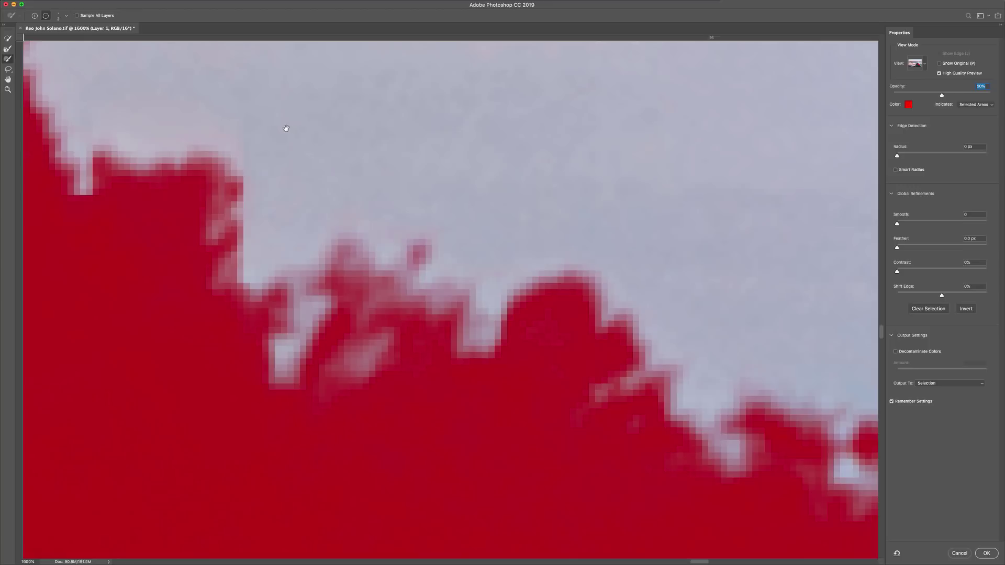
Inspect the selected tree line up the slope and the faint patches inside the hillside overlay.
{"action": "left_click_drag", "start_coordinate": [286, 127], "coordinate": [622, 191]}
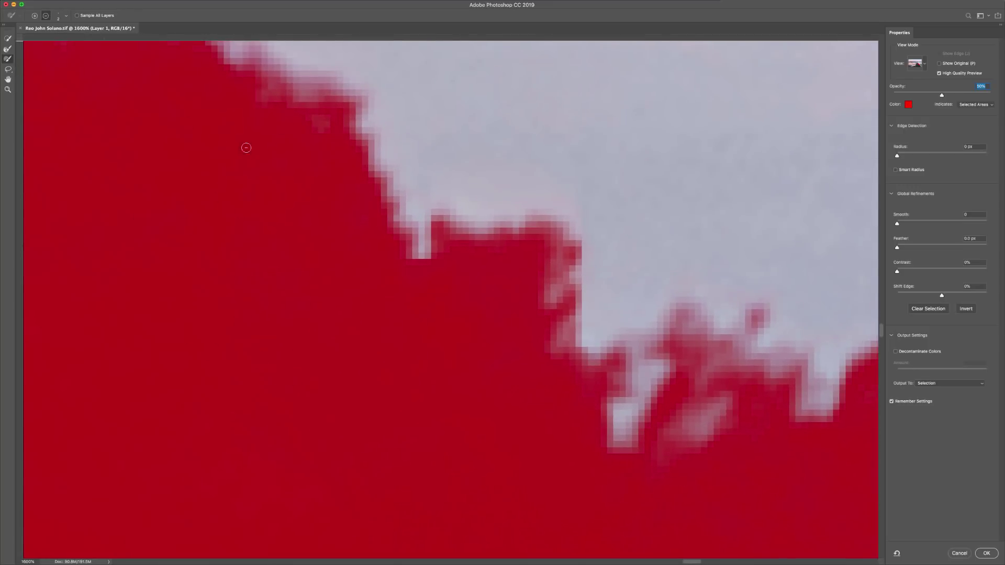
{"action": "left_click_drag", "start_coordinate": [442, 112], "coordinate": [637, 348]}
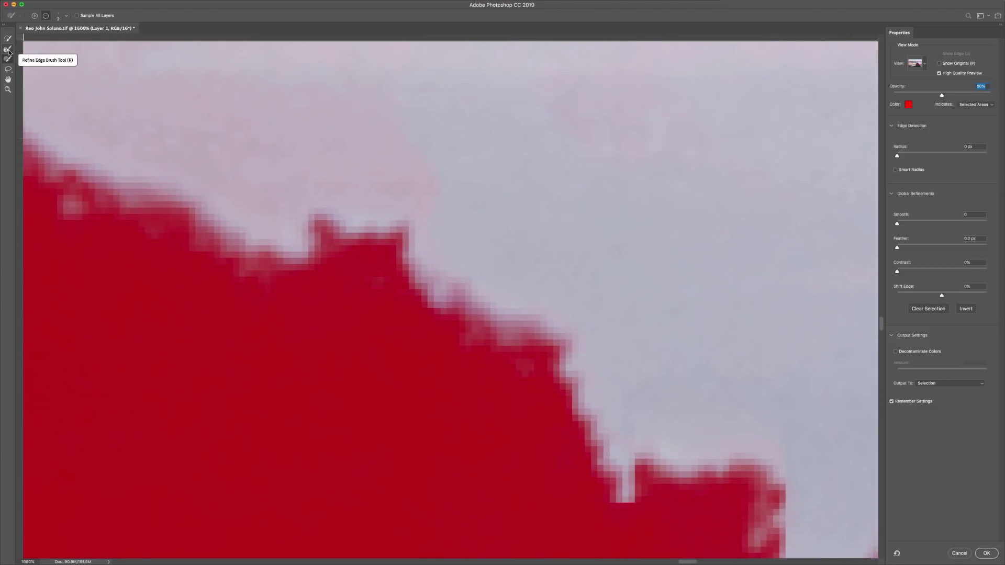
{"action": "key", "text": "super+minus"}
{"action": "key", "text": "super+minus"}
{"action": "key", "text": "super+minus"}
{"action": "key", "text": "super+minus"}
{"action": "key", "text": "super+minus"}
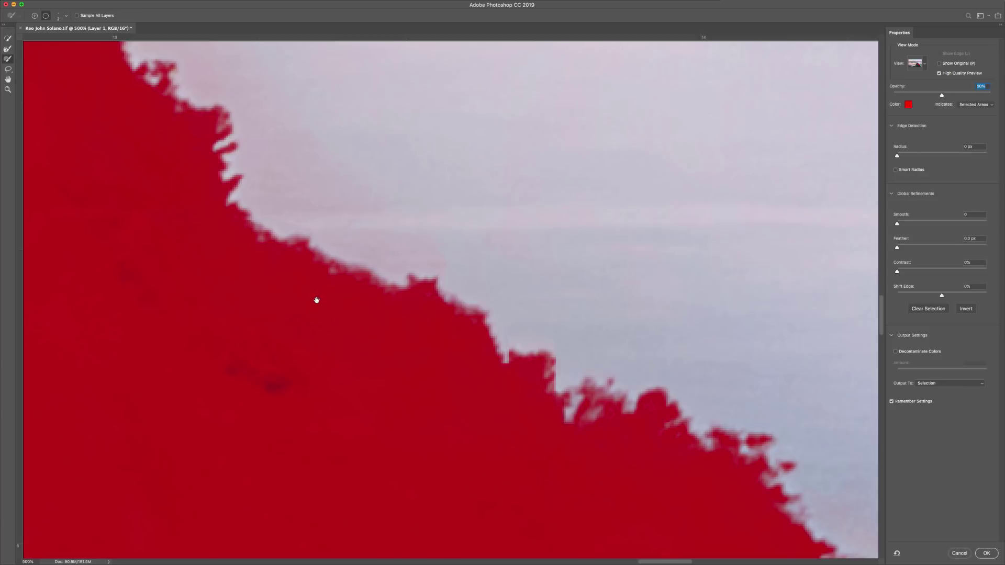
{"action": "mouse_move", "coordinate": [317, 300]}
{"action": "left_mouse_down"}
{"action": "mouse_move", "coordinate": [499, 247]}
{"action": "mouse_move", "coordinate": [496, 316]}
{"action": "left_mouse_up"}
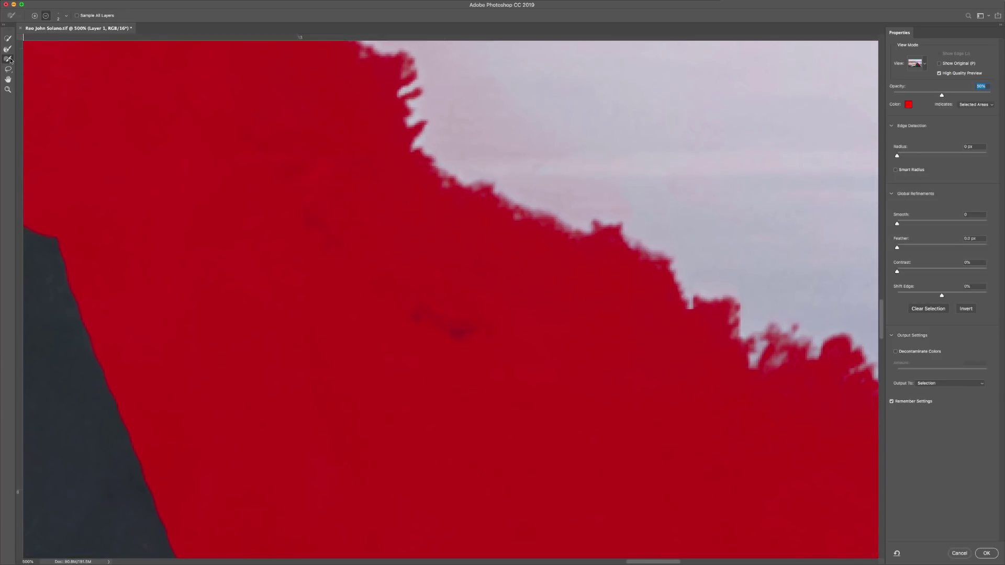
Set up a larger, hard-edged adding brush and fill the faint patches inside the hillside up to the terrace wall.
{"action": "key", "text": "bracketright"}
{"action": "key", "text": "bracketright"}
{"action": "key", "text": "bracketright"}
{"action": "right_click", "coordinate": [437, 317]}
{"action": "left_click_drag", "start_coordinate": [471, 350], "coordinate": [450, 350]}
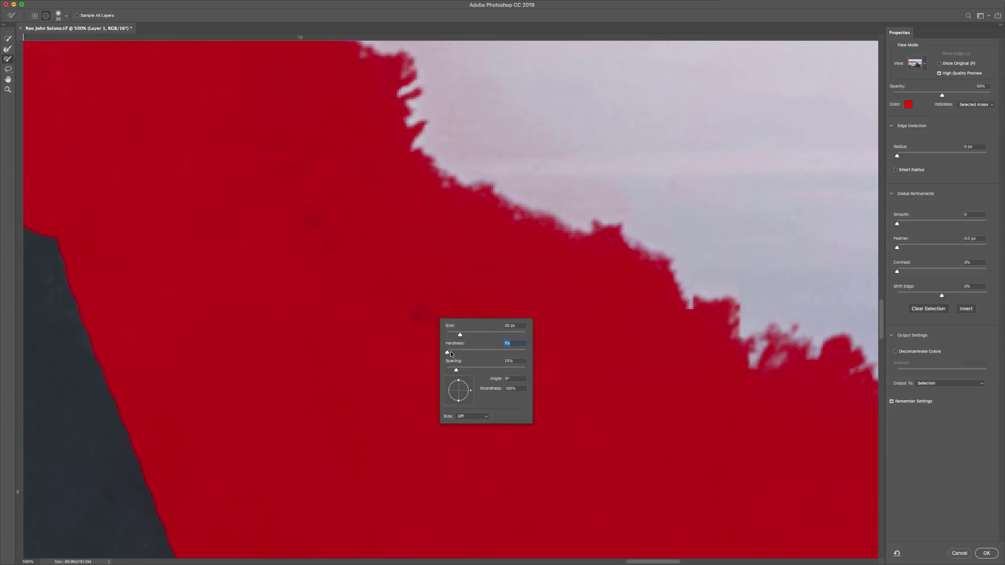
{"action": "key", "text": "Return"}
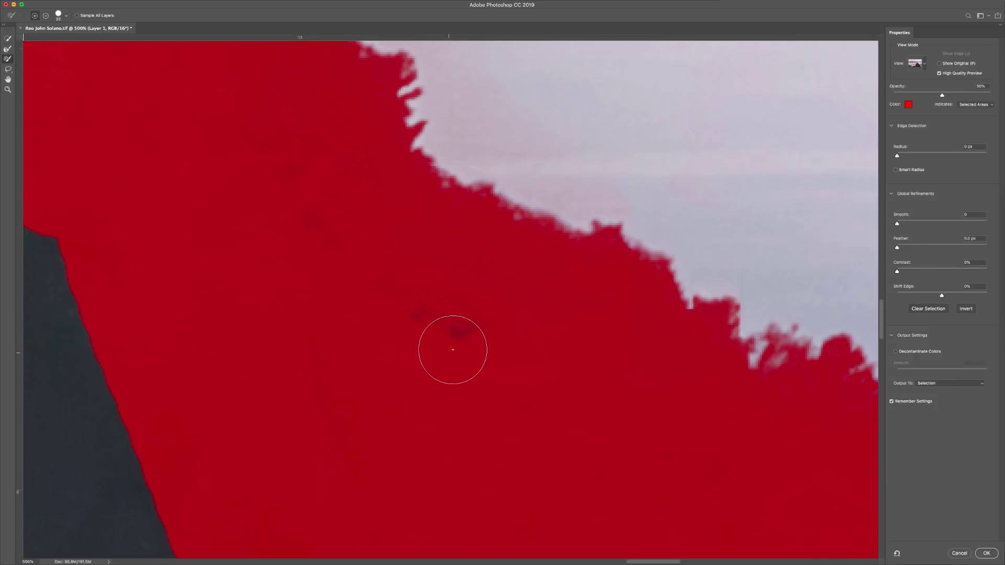
{"action": "left_click_drag", "start_coordinate": [451, 348], "coordinate": [460, 336]}
{"action": "left_click_drag", "start_coordinate": [353, 258], "coordinate": [601, 459]}
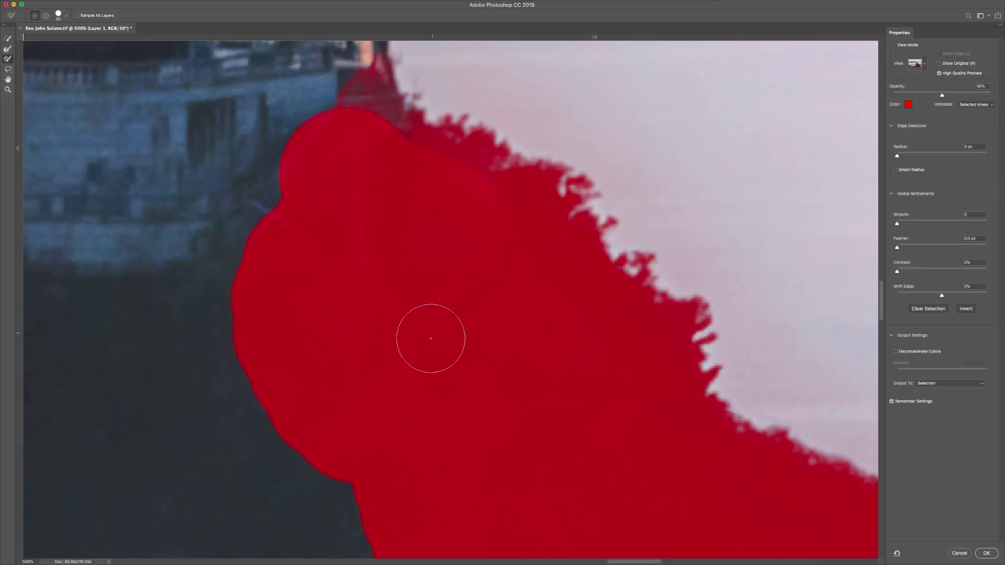
Paint the terrace, the pedestal, the statue's lower body and the trees beside the terrace into the selection.
{"action": "key", "text": "super+minus"}
{"action": "key", "text": "super+minus"}
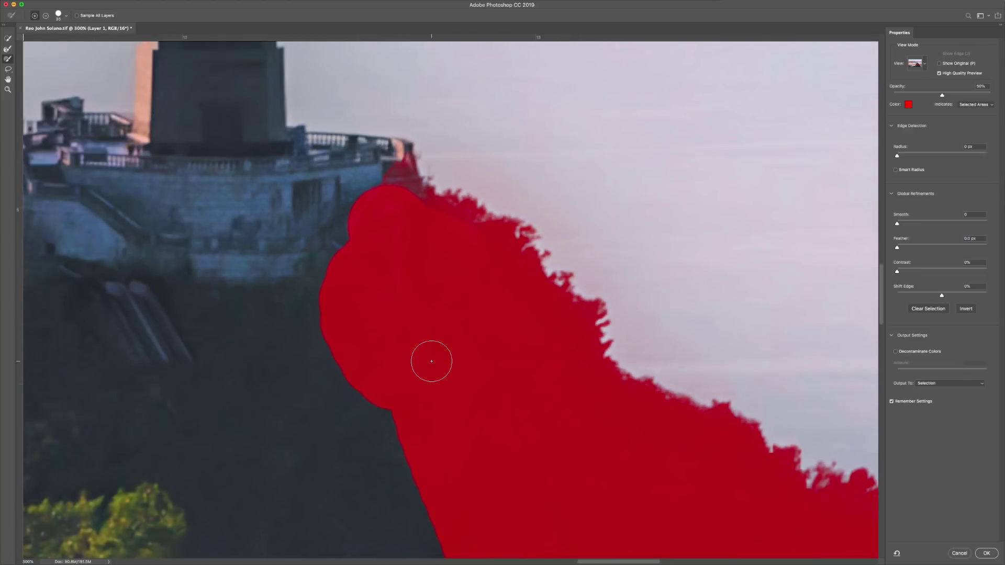
{"action": "left_click_drag", "start_coordinate": [400, 288], "coordinate": [589, 437]}
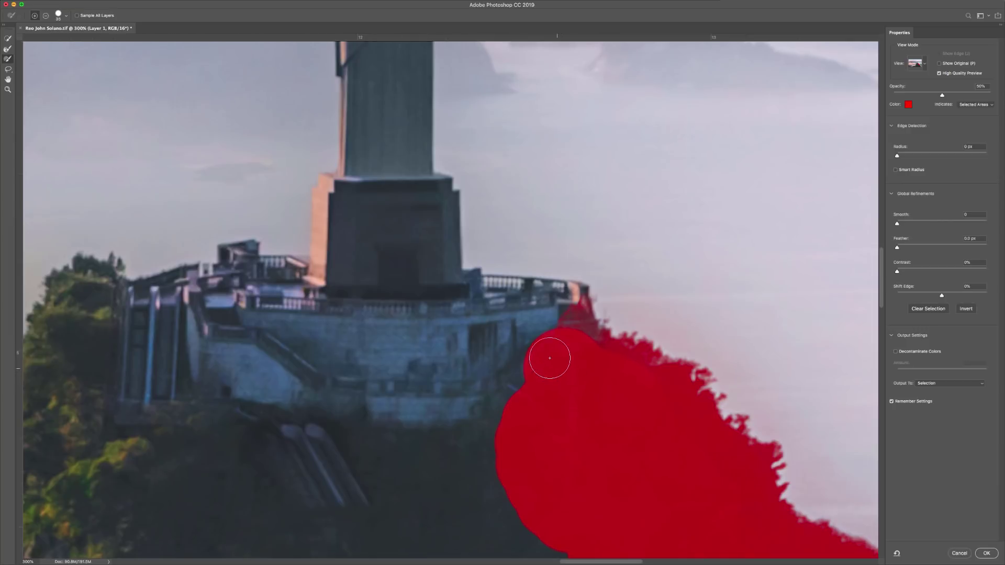
{"action": "mouse_move", "coordinate": [544, 330]}
{"action": "left_mouse_down"}
{"action": "mouse_move", "coordinate": [430, 329]}
{"action": "mouse_move", "coordinate": [393, 221]}
{"action": "mouse_move", "coordinate": [391, 63]}
{"action": "mouse_move", "coordinate": [387, 151]}
{"action": "mouse_move", "coordinate": [359, 259]}
{"action": "mouse_move", "coordinate": [421, 212]}
{"action": "mouse_move", "coordinate": [423, 301]}
{"action": "mouse_move", "coordinate": [411, 261]}
{"action": "mouse_move", "coordinate": [364, 265]}
{"action": "mouse_move", "coordinate": [352, 297]}
{"action": "mouse_move", "coordinate": [333, 308]}
{"action": "mouse_move", "coordinate": [270, 296]}
{"action": "mouse_move", "coordinate": [83, 342]}
{"action": "mouse_move", "coordinate": [88, 435]}
{"action": "mouse_move", "coordinate": [87, 400]}
{"action": "mouse_move", "coordinate": [154, 367]}
{"action": "left_mouse_up"}
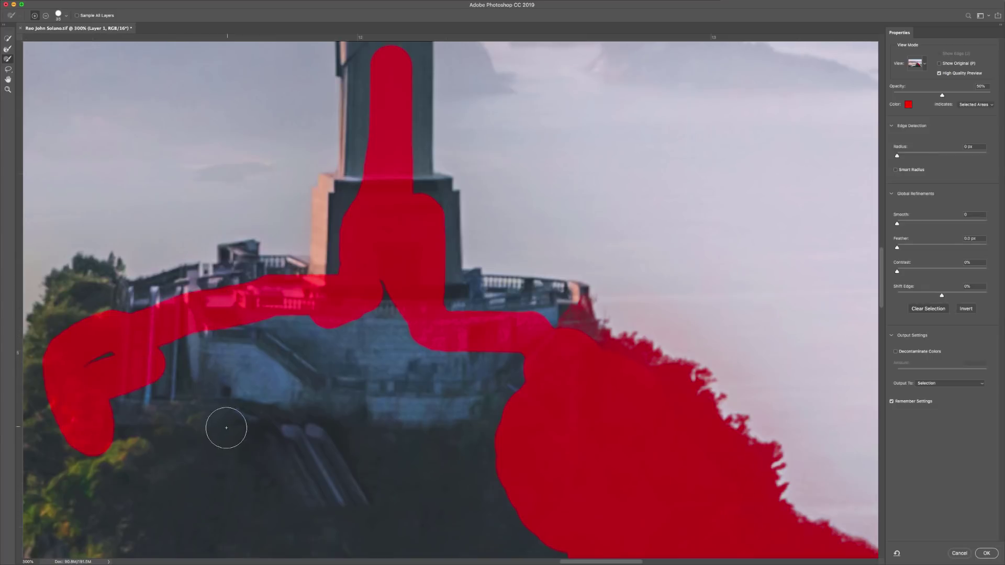
Enlarge the adding brush and fill in the terrace wall and the dark hillside below it.
{"action": "key", "text": "bracketright"}
{"action": "key", "text": "bracketright"}
{"action": "key", "text": "bracketright"}
{"action": "key", "text": "bracketright"}
{"action": "key", "text": "bracketright"}
{"action": "key", "text": "bracketright"}
{"action": "key", "text": "bracketright"}
{"action": "key", "text": "bracketright"}
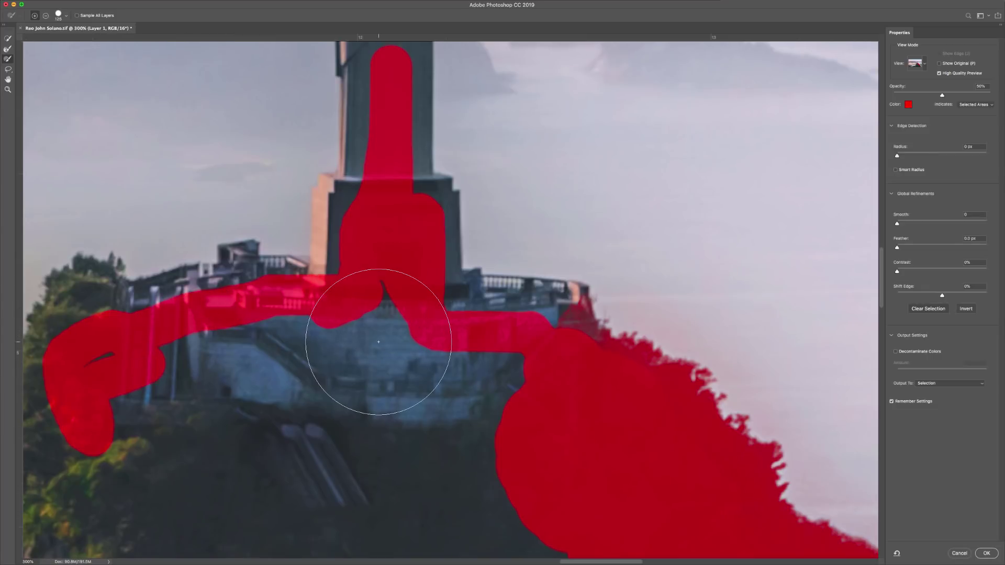
{"action": "mouse_move", "coordinate": [379, 342]}
{"action": "left_mouse_down"}
{"action": "mouse_move", "coordinate": [390, 386]}
{"action": "mouse_move", "coordinate": [516, 401]}
{"action": "mouse_move", "coordinate": [295, 374]}
{"action": "mouse_move", "coordinate": [191, 381]}
{"action": "mouse_move", "coordinate": [121, 429]}
{"action": "mouse_move", "coordinate": [372, 453]}
{"action": "mouse_move", "coordinate": [536, 489]}
{"action": "left_mouse_up"}
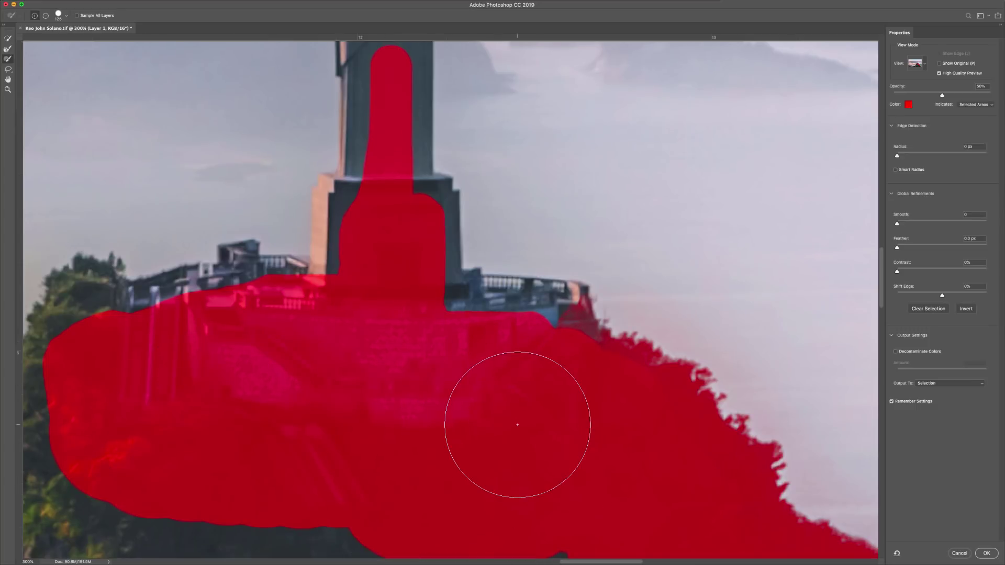
Trace the statue, the terrace railing and the trees on the far side with the Refine Edge Brush.
{"action": "key", "text": "ctrl+minus"}
{"action": "key", "text": "ctrl+minus"}
{"action": "key", "text": "ctrl+minus"}
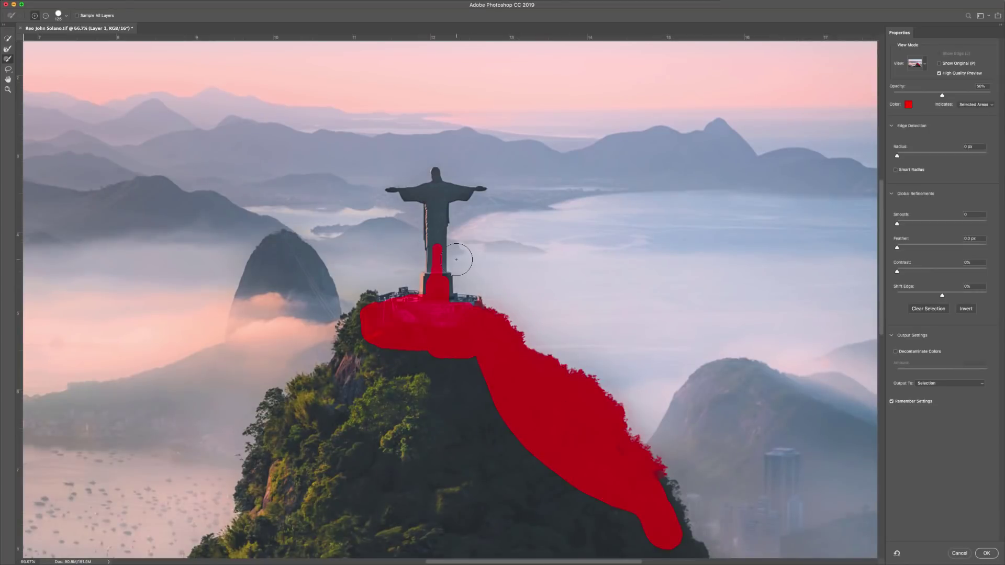
{"action": "left_click", "coordinate": [7, 51]}
{"action": "mouse_move", "coordinate": [483, 308]}
{"action": "left_mouse_down"}
{"action": "mouse_move", "coordinate": [451, 293]}
{"action": "mouse_move", "coordinate": [443, 272]}
{"action": "mouse_move", "coordinate": [443, 206]}
{"action": "mouse_move", "coordinate": [483, 188]}
{"action": "mouse_move", "coordinate": [443, 186]}
{"action": "mouse_move", "coordinate": [435, 171]}
{"action": "mouse_move", "coordinate": [434, 187]}
{"action": "mouse_move", "coordinate": [388, 190]}
{"action": "mouse_move", "coordinate": [431, 204]}
{"action": "mouse_move", "coordinate": [423, 294]}
{"action": "mouse_move", "coordinate": [370, 296]}
{"action": "mouse_move", "coordinate": [338, 364]}
{"action": "left_mouse_up"}
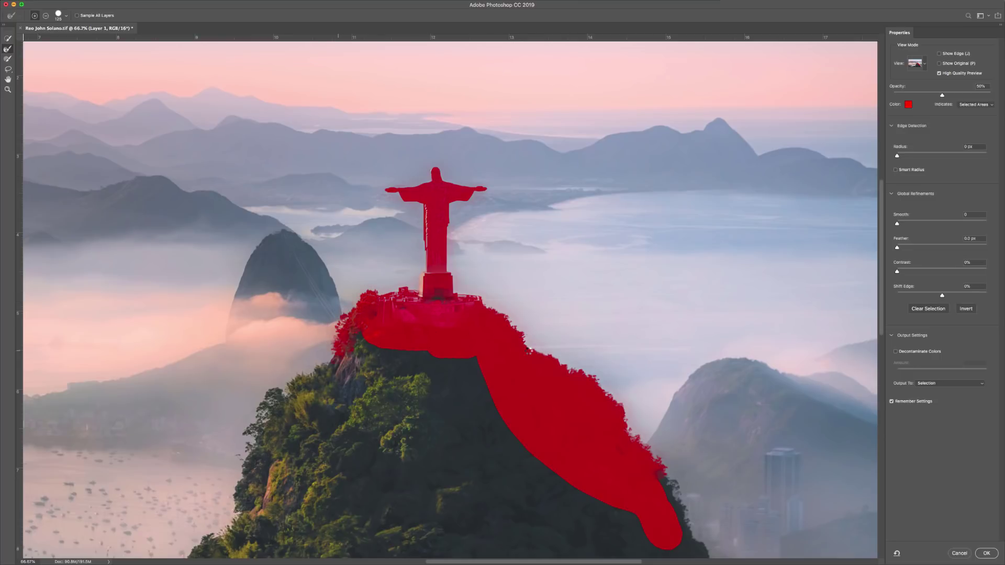
Fill the semi-transparent patches in the pedestal's lower part and across the terrace wall with the Brush tool.
{"action": "scroll", "coordinate": [585, 265], "scroll_direction": "down", "scroll_amount": 2}
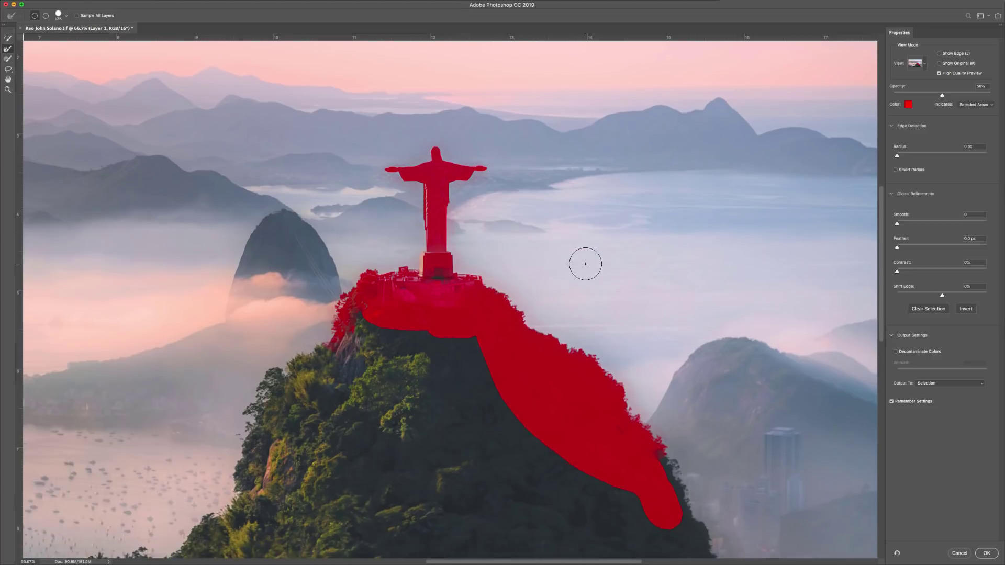
{"action": "key", "text": "super+equal"}
{"action": "key", "text": "super+equal"}
{"action": "key", "text": "super+equal"}
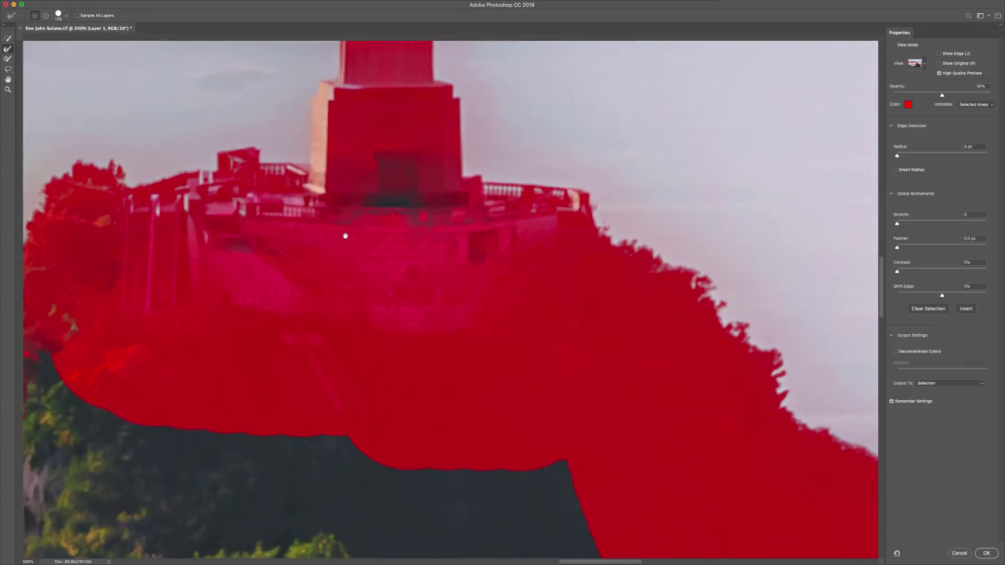
{"action": "left_click_drag", "start_coordinate": [345, 236], "coordinate": [437, 324]}
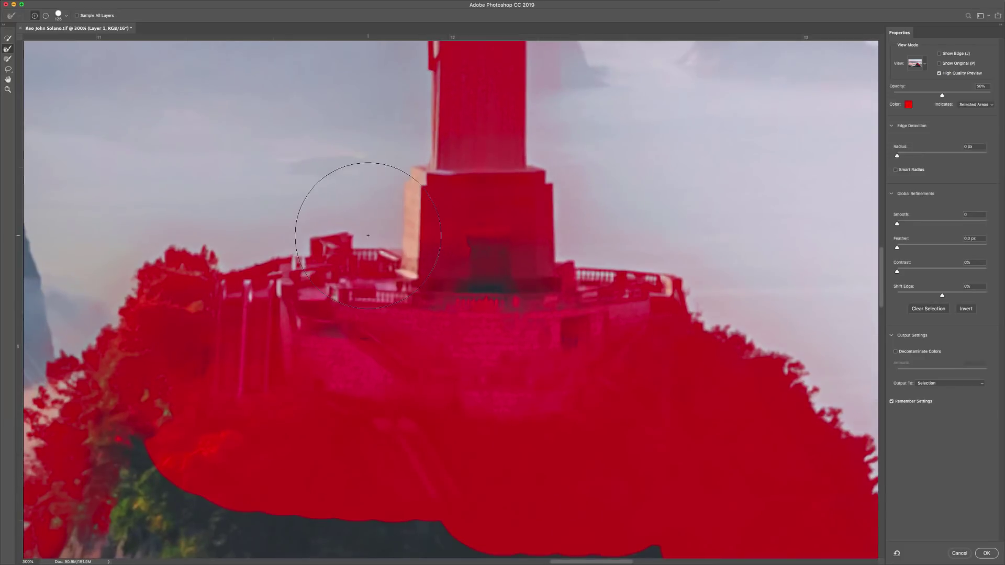
{"action": "left_click", "coordinate": [8, 58]}
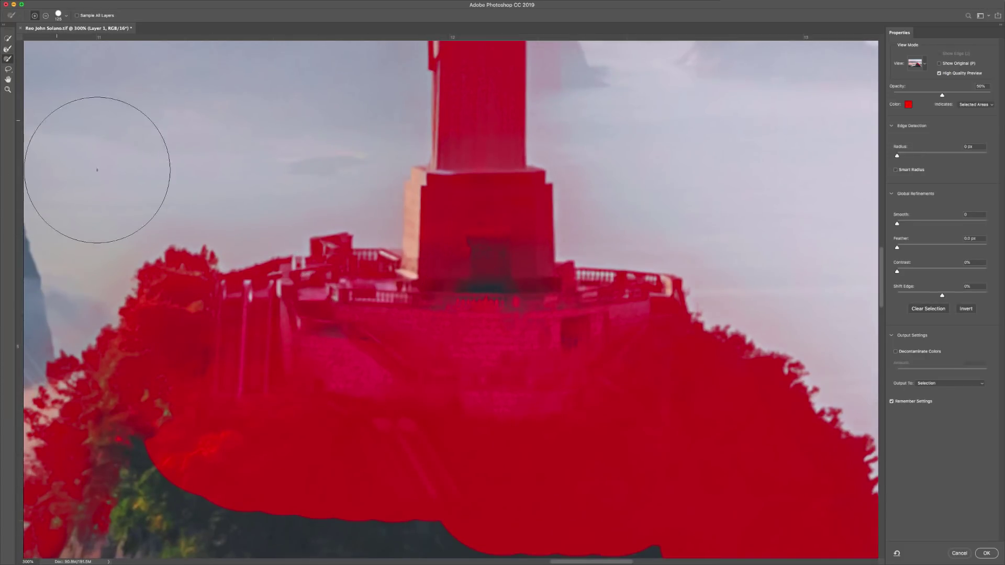
{"action": "right_click", "coordinate": [349, 369]}
{"action": "key", "text": "Return"}
{"action": "left_click", "coordinate": [484, 287]}
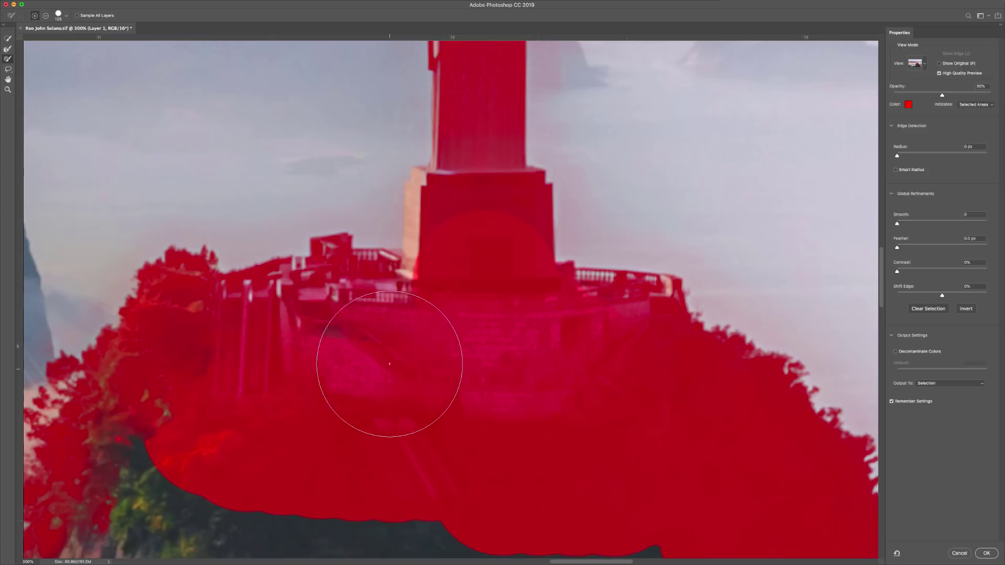
{"action": "mouse_move", "coordinate": [390, 366]}
{"action": "left_mouse_down"}
{"action": "mouse_move", "coordinate": [436, 357]}
{"action": "mouse_move", "coordinate": [366, 349]}
{"action": "mouse_move", "coordinate": [303, 367]}
{"action": "mouse_move", "coordinate": [307, 378]}
{"action": "mouse_move", "coordinate": [291, 342]}
{"action": "mouse_move", "coordinate": [280, 339]}
{"action": "mouse_move", "coordinate": [240, 368]}
{"action": "mouse_move", "coordinate": [238, 350]}
{"action": "mouse_move", "coordinate": [246, 360]}
{"action": "mouse_move", "coordinate": [202, 336]}
{"action": "left_mouse_up"}
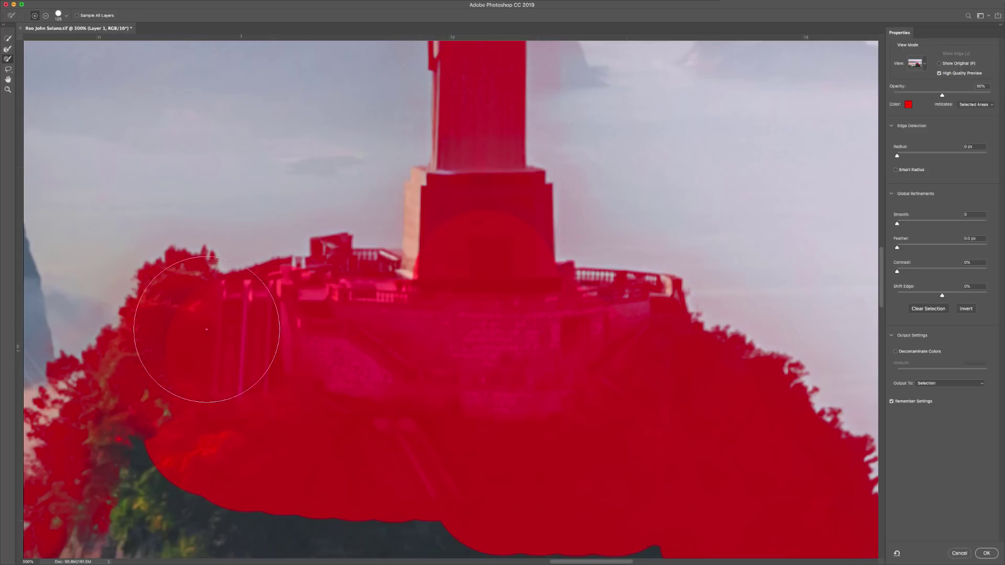
Reduce the brush size and paint the trees beside the terrace and the slope below them into the selection.
{"action": "key", "text": "bracketleft"}
{"action": "key", "text": "bracketleft"}
{"action": "key", "text": "bracketleft"}
{"action": "key", "text": "bracketleft"}
{"action": "key", "text": "bracketleft"}
{"action": "key", "text": "bracketleft"}
{"action": "key", "text": "bracketleft"}
{"action": "key", "text": "bracketleft"}
{"action": "mouse_move", "coordinate": [186, 287]}
{"action": "left_mouse_down"}
{"action": "mouse_move", "coordinate": [176, 362]}
{"action": "mouse_move", "coordinate": [118, 471]}
{"action": "mouse_move", "coordinate": [152, 409]}
{"action": "mouse_move", "coordinate": [135, 382]}
{"action": "mouse_move", "coordinate": [99, 460]}
{"action": "mouse_move", "coordinate": [107, 414]}
{"action": "mouse_move", "coordinate": [145, 349]}
{"action": "mouse_move", "coordinate": [269, 396]}
{"action": "mouse_move", "coordinate": [207, 474]}
{"action": "mouse_move", "coordinate": [155, 492]}
{"action": "mouse_move", "coordinate": [270, 520]}
{"action": "mouse_move", "coordinate": [404, 505]}
{"action": "left_mouse_up"}
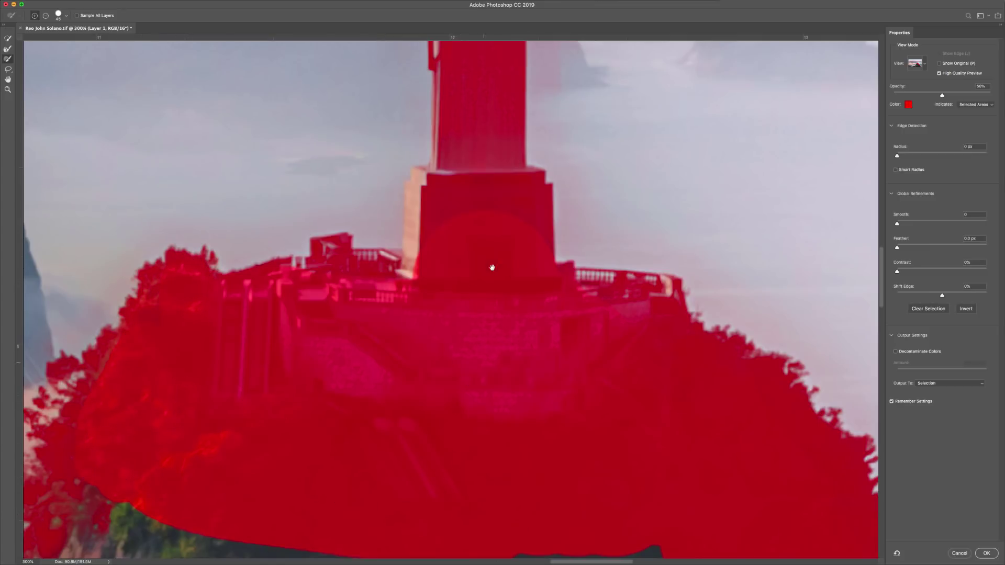
Paint over the inside of the statue's body above the pedestal to fill its selection.
{"action": "mouse_move", "coordinate": [491, 267]}
{"action": "left_mouse_down"}
{"action": "mouse_move", "coordinate": [478, 538]}
{"action": "mouse_move", "coordinate": [490, 441]}
{"action": "left_mouse_up"}
{"action": "mouse_move", "coordinate": [442, 175]}
{"action": "left_mouse_down"}
{"action": "mouse_move", "coordinate": [446, 362]}
{"action": "mouse_move", "coordinate": [468, 553]}
{"action": "mouse_move", "coordinate": [480, 513]}
{"action": "mouse_move", "coordinate": [481, 133]}
{"action": "mouse_move", "coordinate": [509, 134]}
{"action": "mouse_move", "coordinate": [420, 155]}
{"action": "mouse_move", "coordinate": [526, 156]}
{"action": "left_mouse_up"}
{"action": "key", "text": "super+0"}
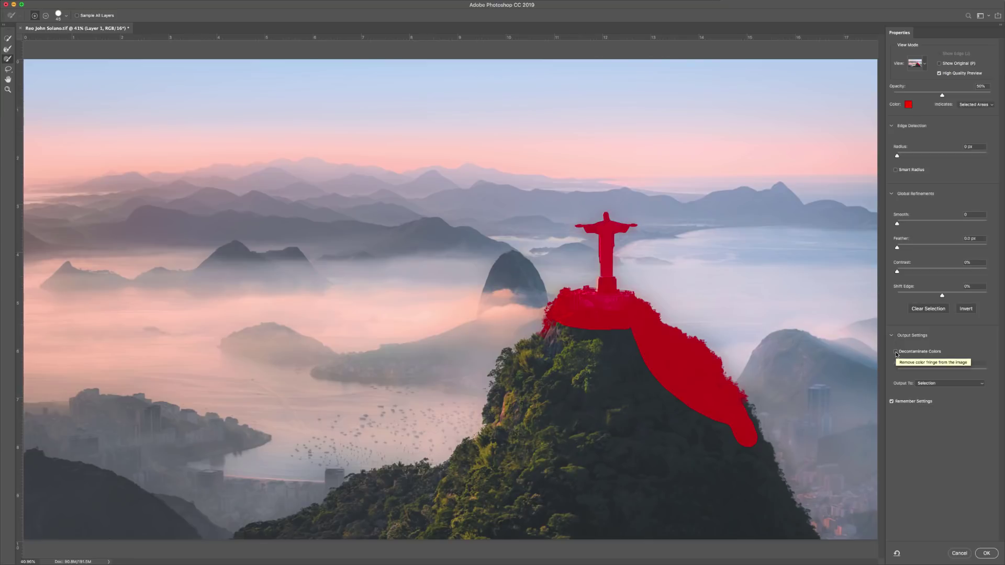
Keep the output as Selection and apply the Select and Mask result.
{"action": "left_click", "coordinate": [953, 385]}
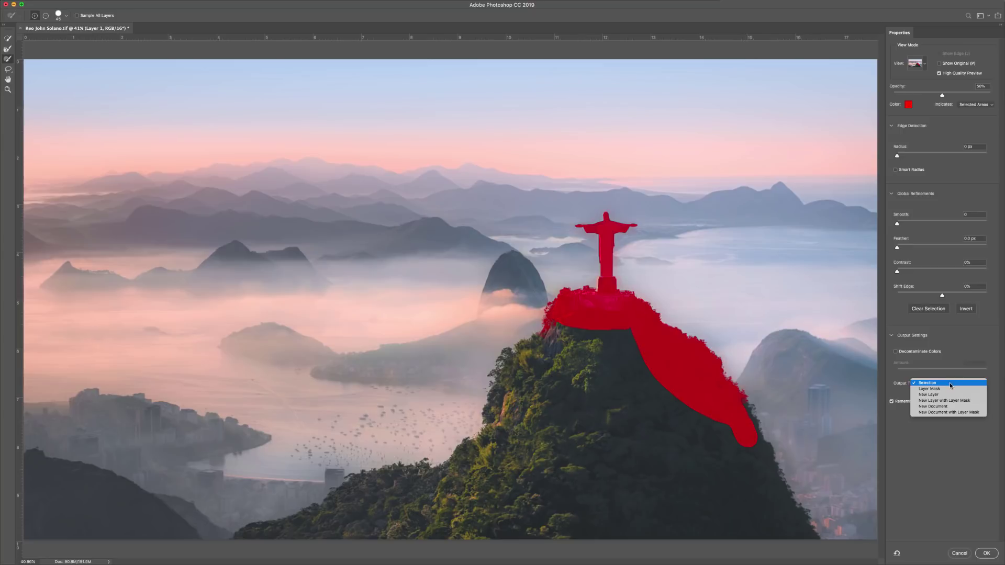
{"action": "left_click", "coordinate": [950, 382]}
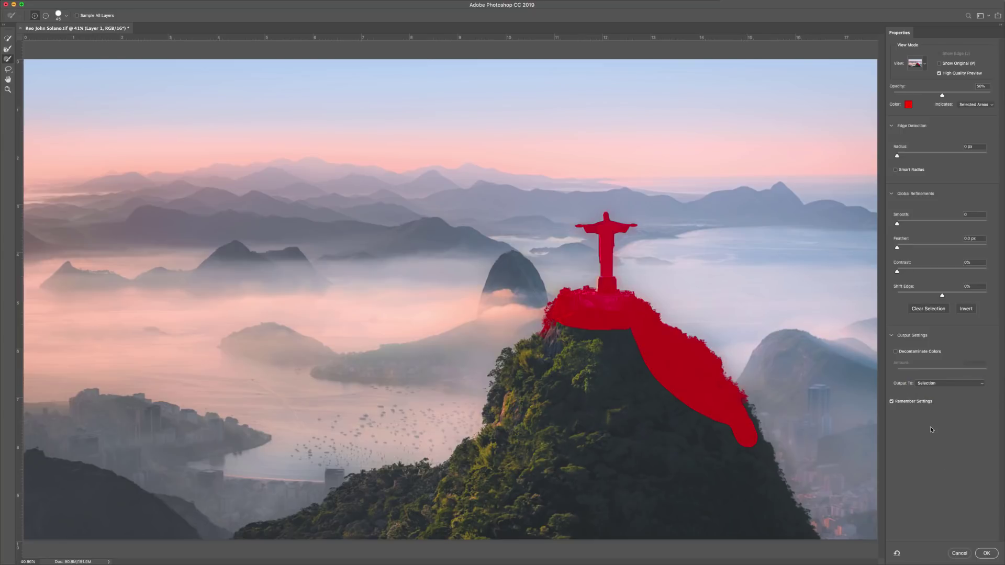
{"action": "left_click", "coordinate": [987, 554]}
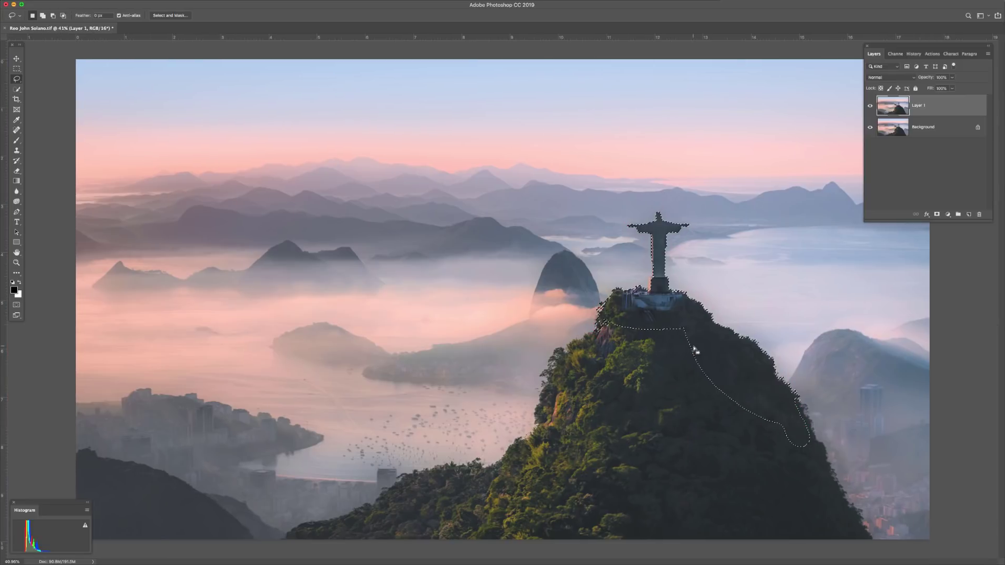
Save the statue and hillside selection as a new channel named Land 1.
{"action": "key", "text": "super+plus"}
{"action": "key", "text": "super+plus"}
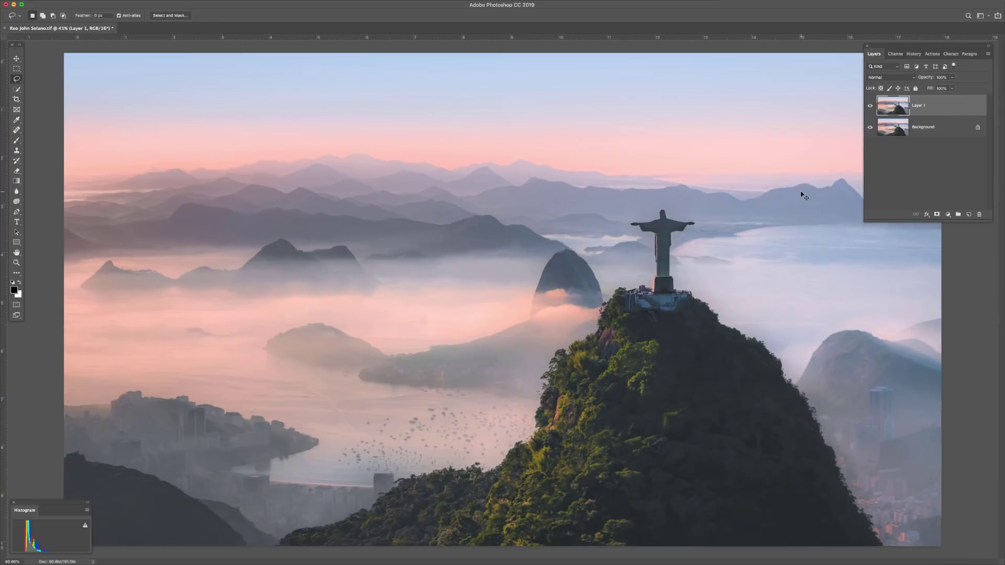
{"action": "key", "text": "super+plus"}
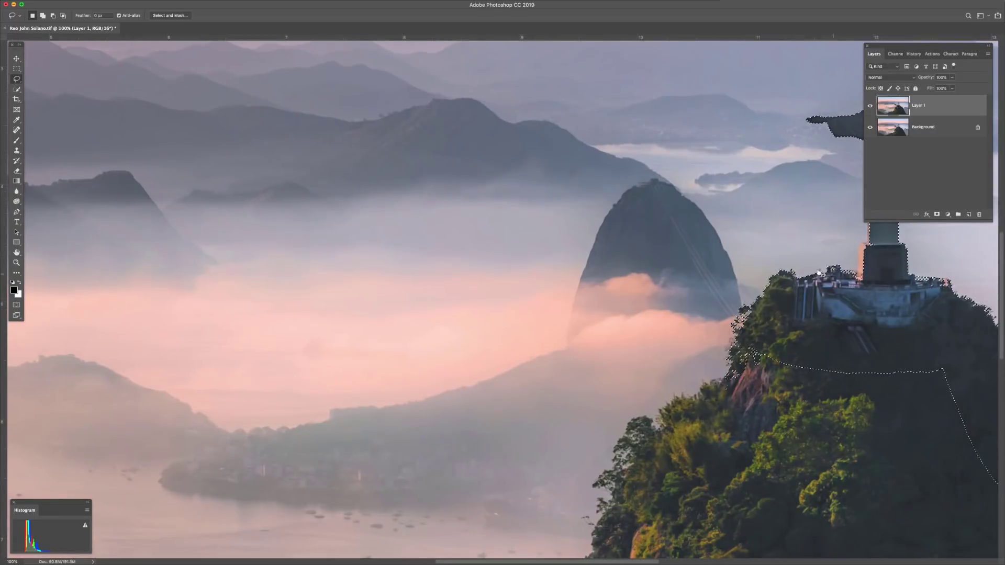
{"action": "scroll", "coordinate": [819, 272], "scroll_direction": "right", "scroll_amount": 10}
{"action": "scroll", "coordinate": [819, 272], "scroll_direction": "down", "scroll_amount": 2}
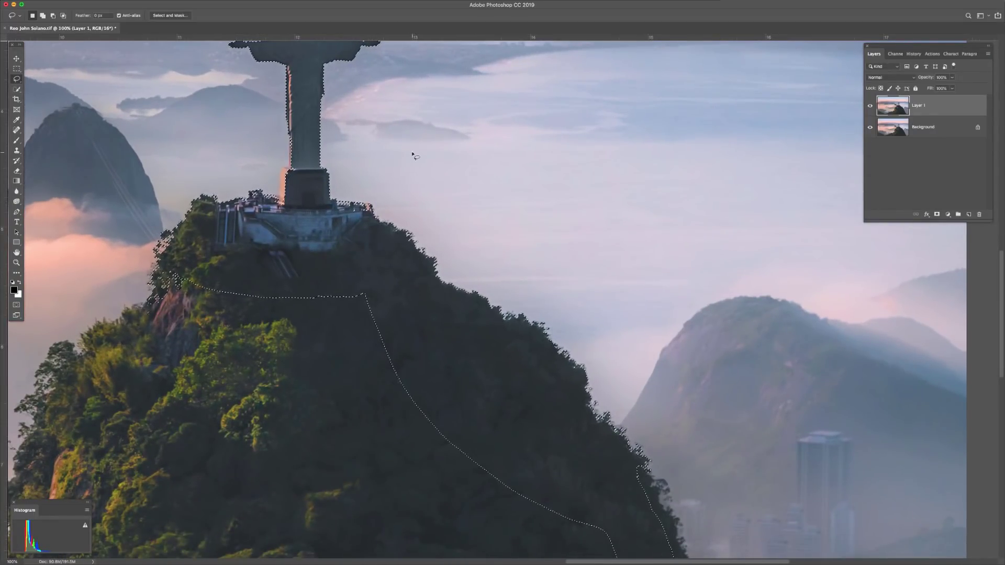
{"action": "mouse_move", "coordinate": [112, 3]}
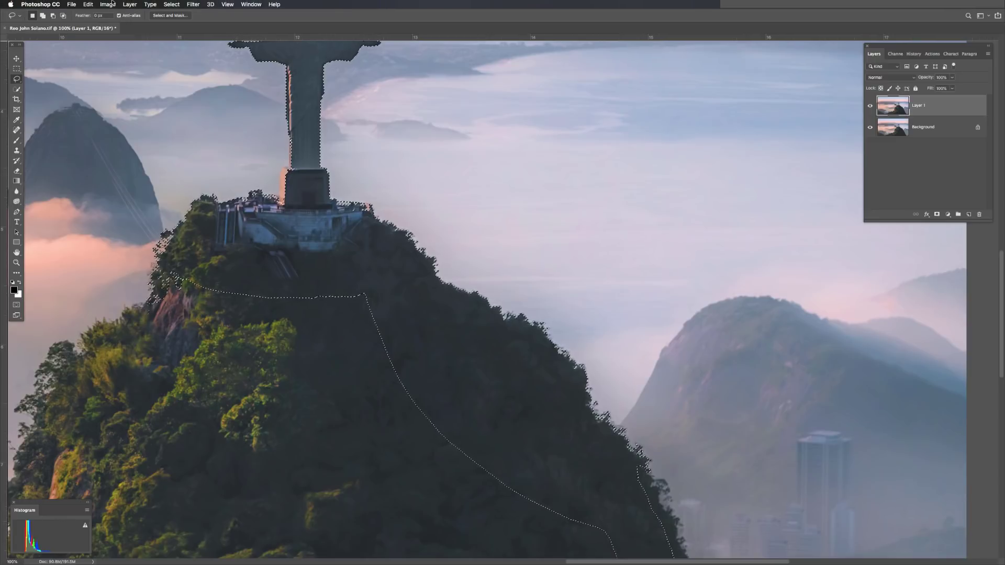
{"action": "left_click", "coordinate": [171, 4]}
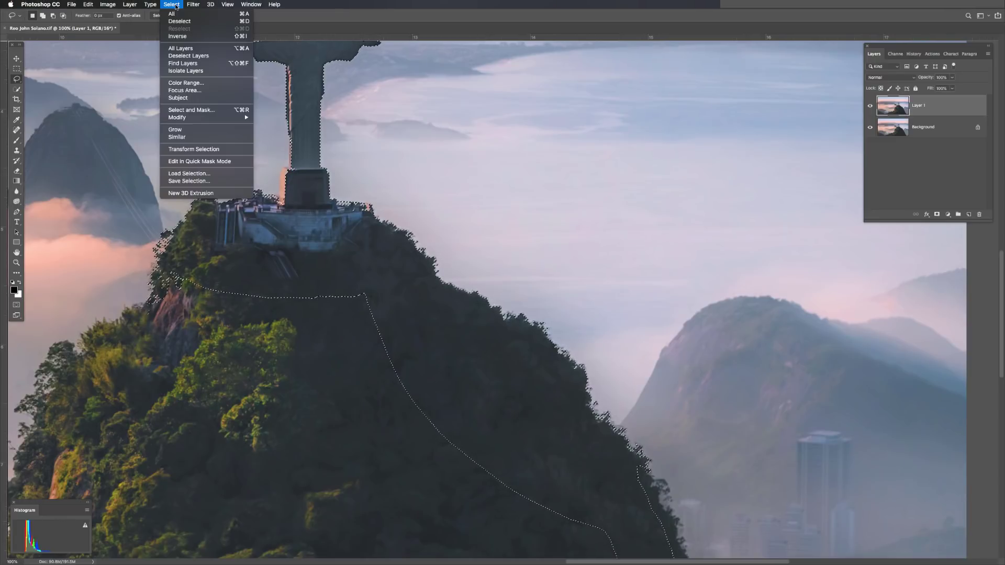
{"action": "left_click", "coordinate": [189, 180]}
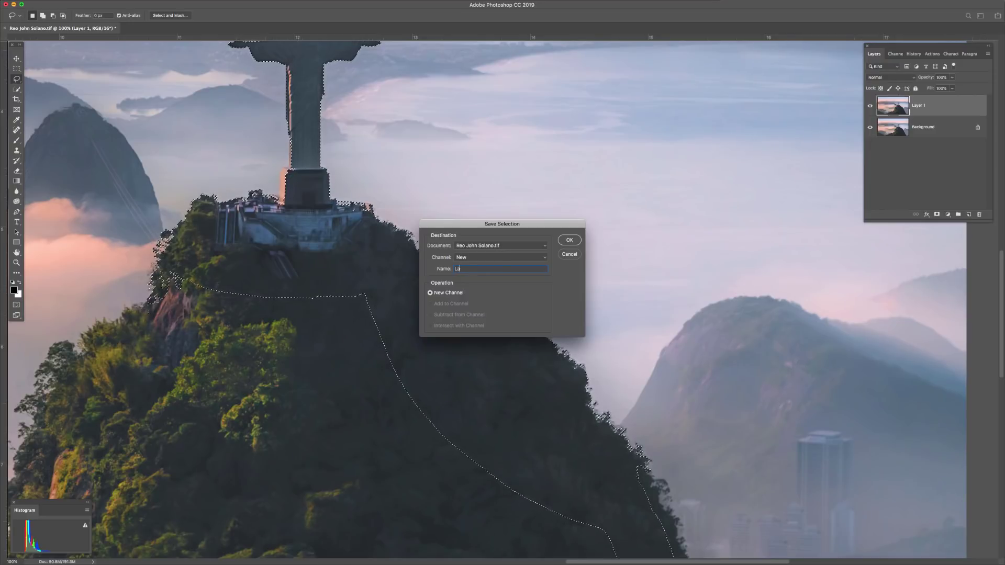
{"action": "left_click", "coordinate": [570, 240]}
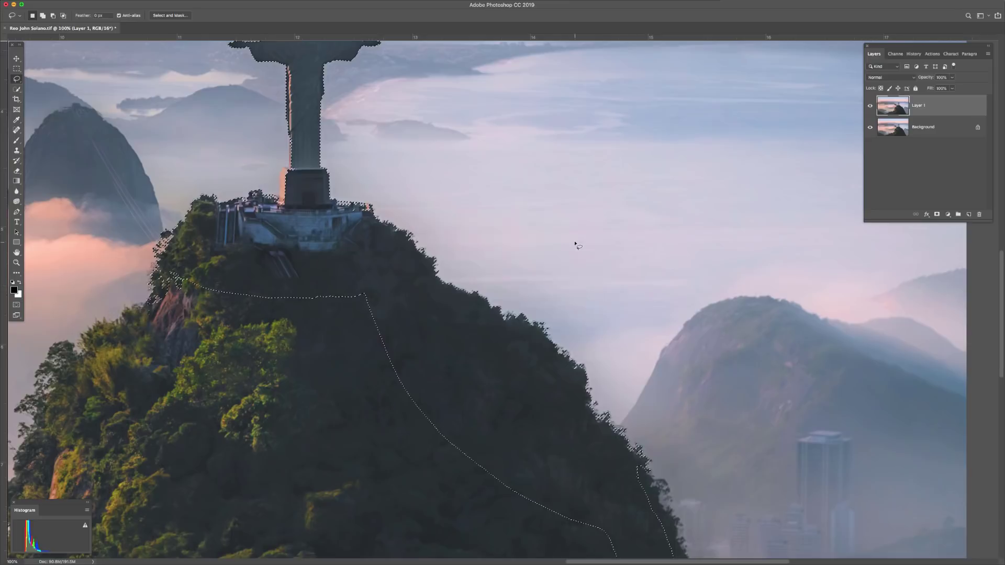
Try turning the selection into a layer mask on Layer 1 and undo it.
{"action": "left_click", "coordinate": [937, 215]}
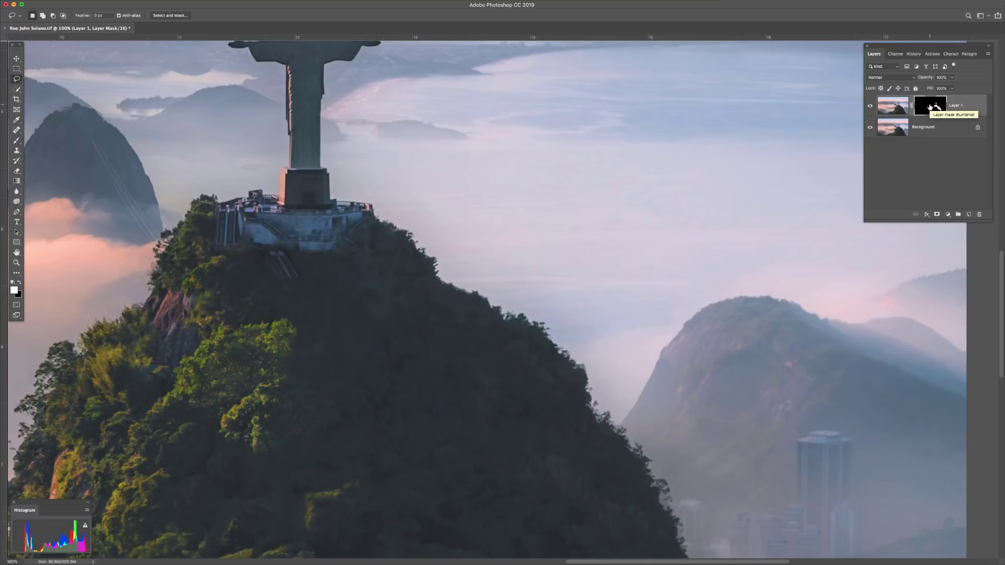
{"action": "key", "text": "super+z"}
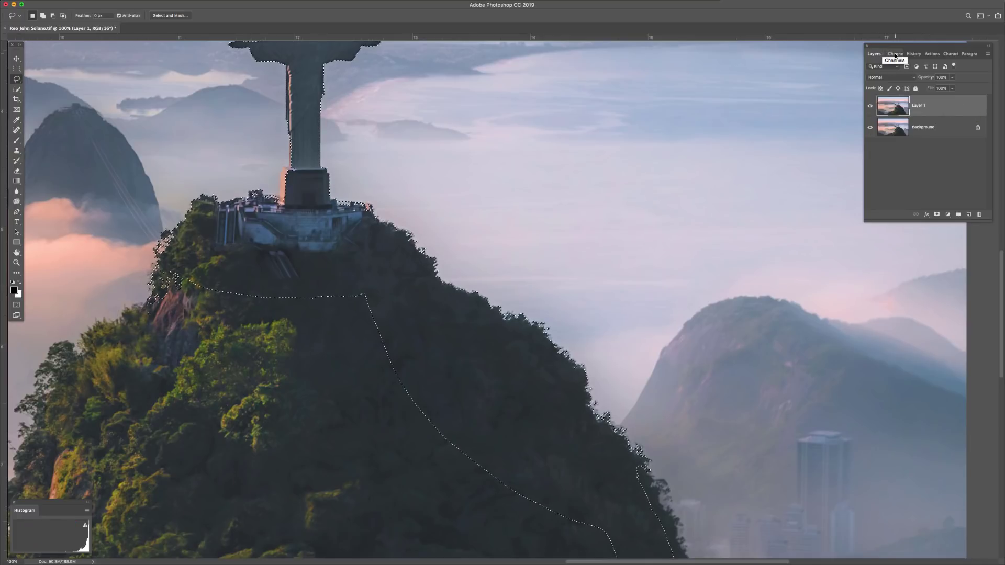
Deselect the statue and hillside and reload their selection from the saved Land 1 channel.
{"action": "left_click", "coordinate": [896, 54]}
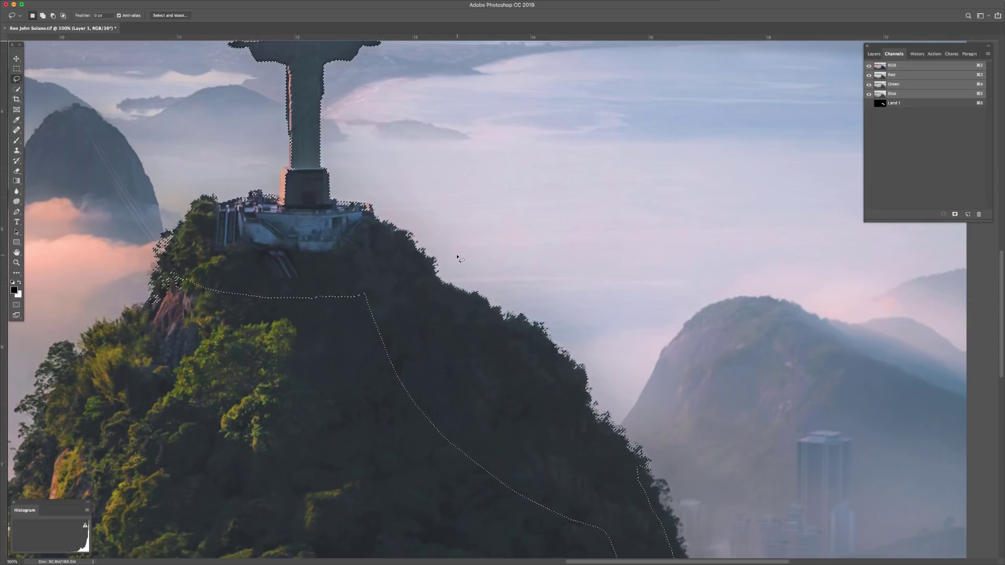
{"action": "key", "text": "super+d"}
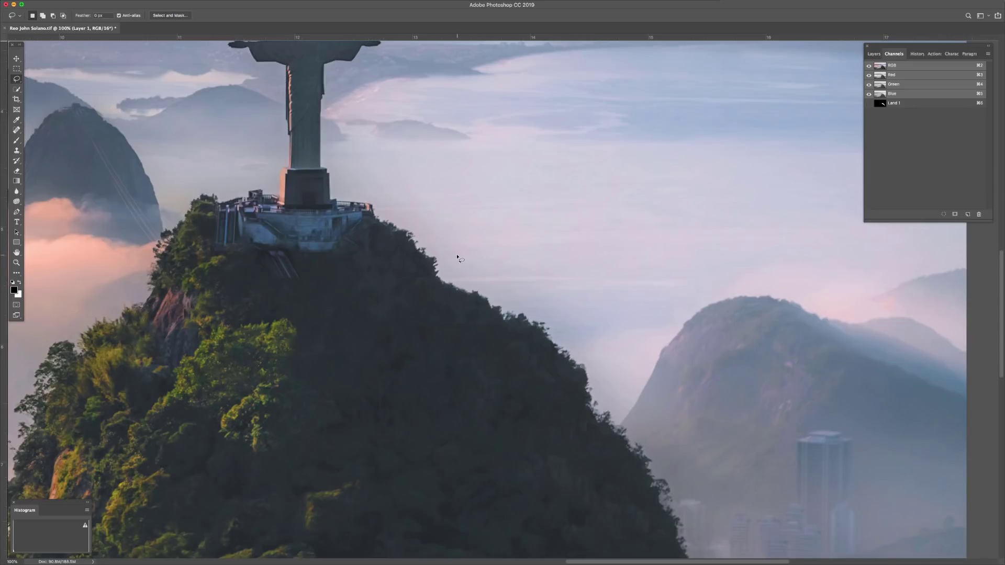
{"action": "left_click", "coordinate": [874, 53]}
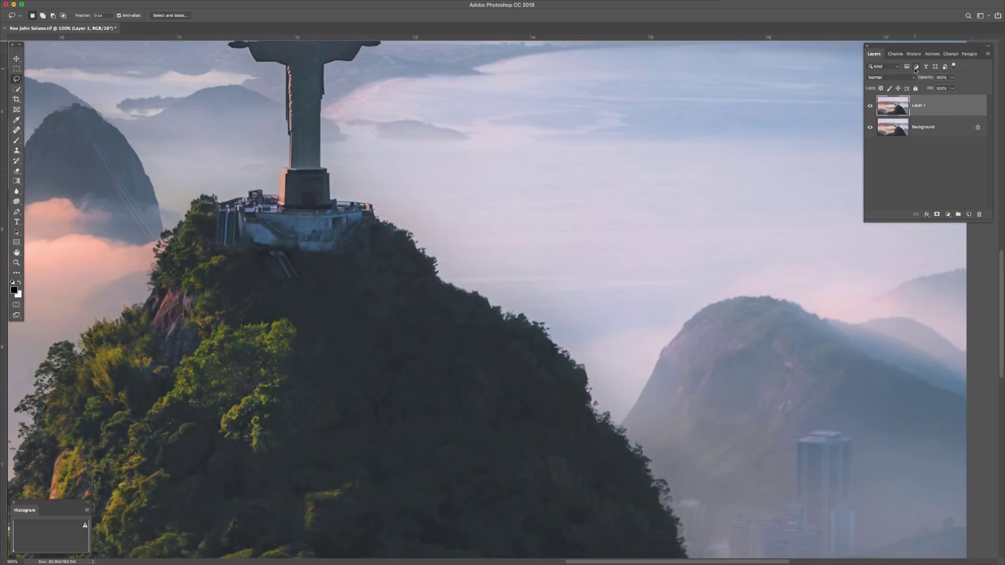
{"action": "left_click", "coordinate": [895, 55]}
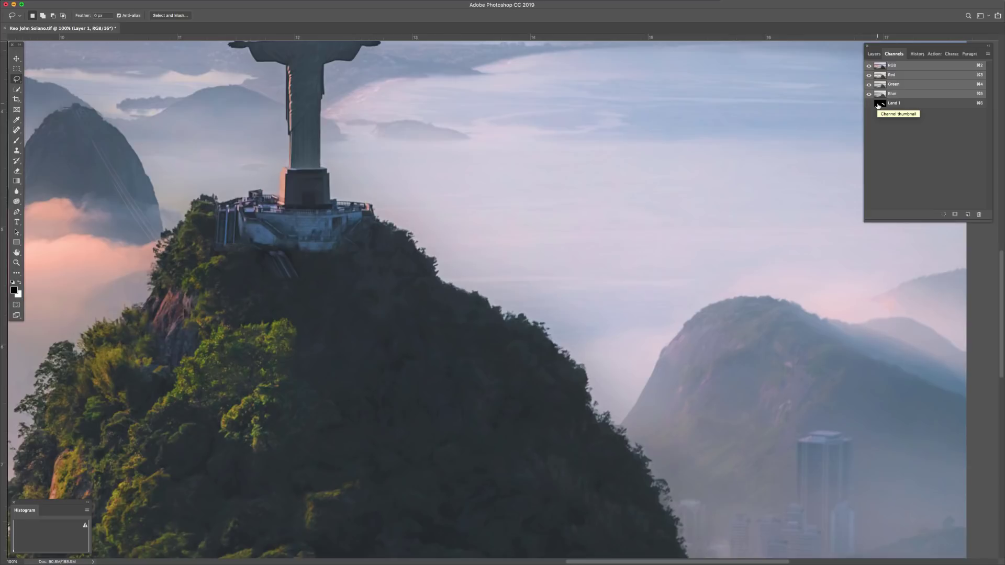
{"action": "left_click", "coordinate": [881, 104], "text": "super"}
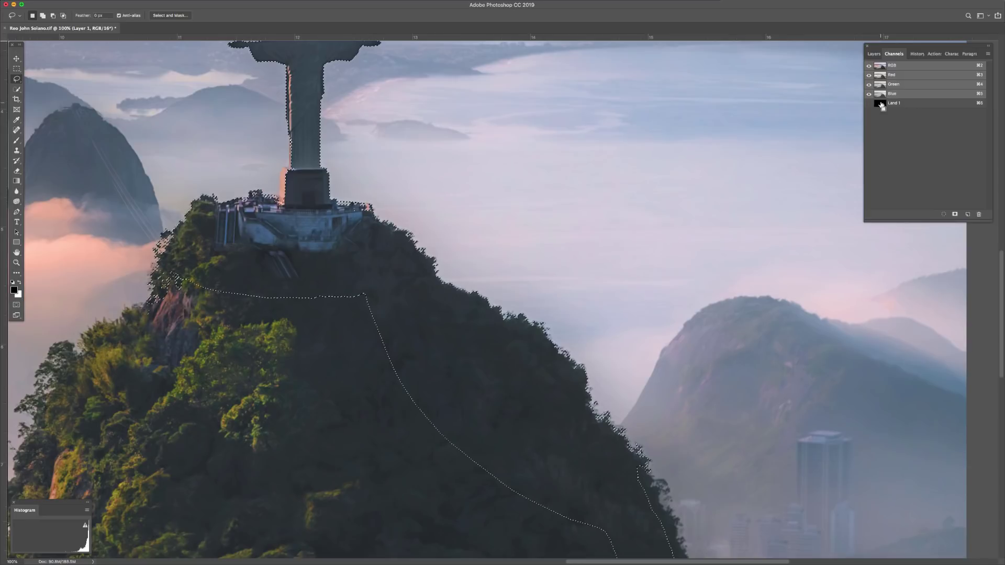
Add a layer mask to Layer 1 from the loaded selection and make the layer's image the active target.
{"action": "left_click", "coordinate": [879, 56]}
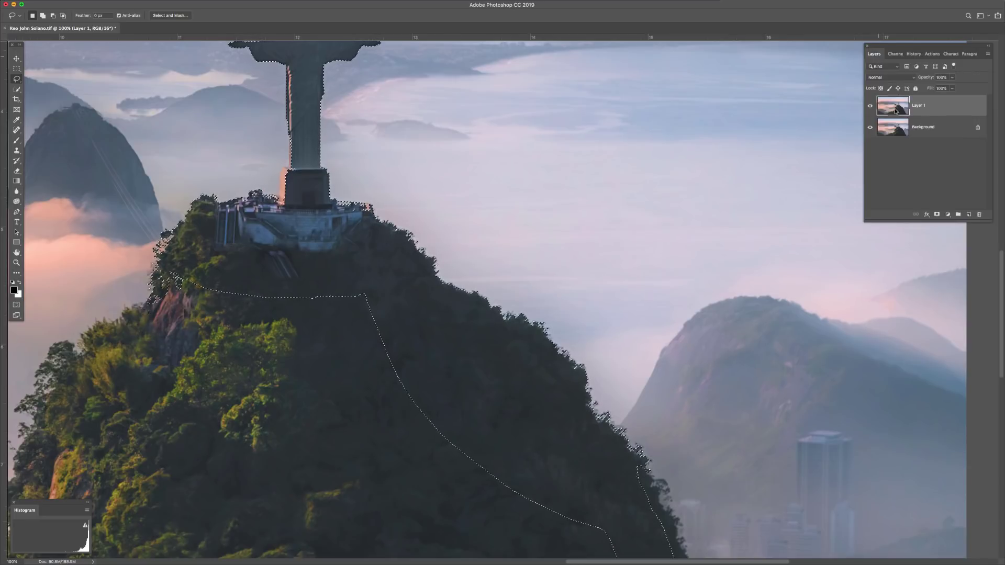
{"action": "left_click", "coordinate": [937, 214]}
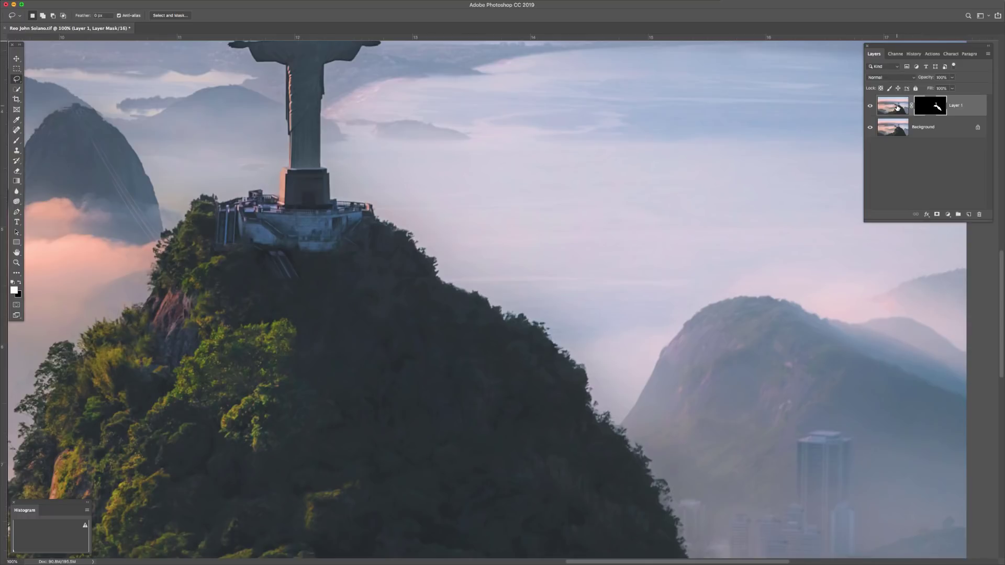
{"action": "left_click", "coordinate": [897, 108]}
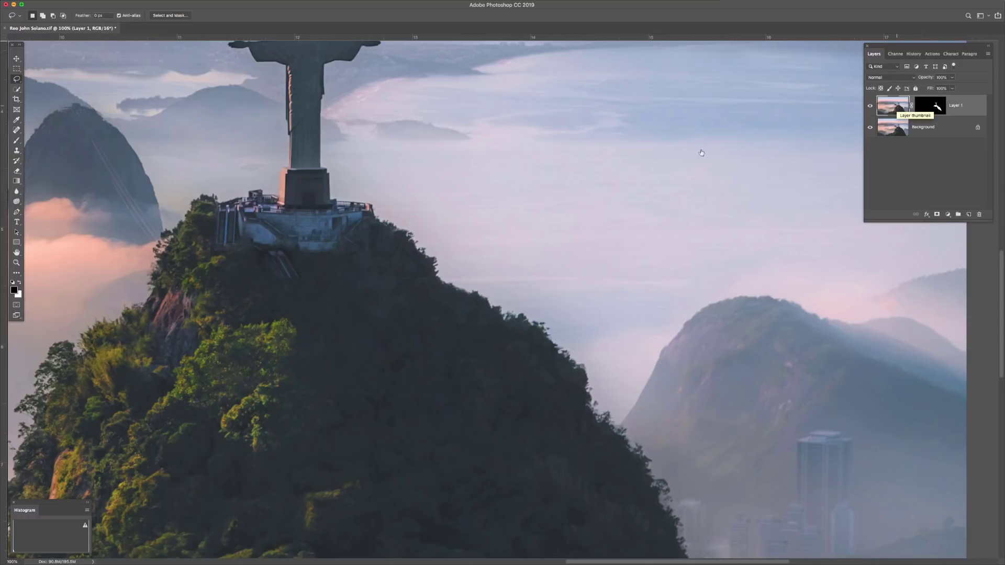
Open a Levels adjustment on Layer 1's image and try shifting its black output and shadow input levels.
{"action": "mouse_move", "coordinate": [71, 6]}
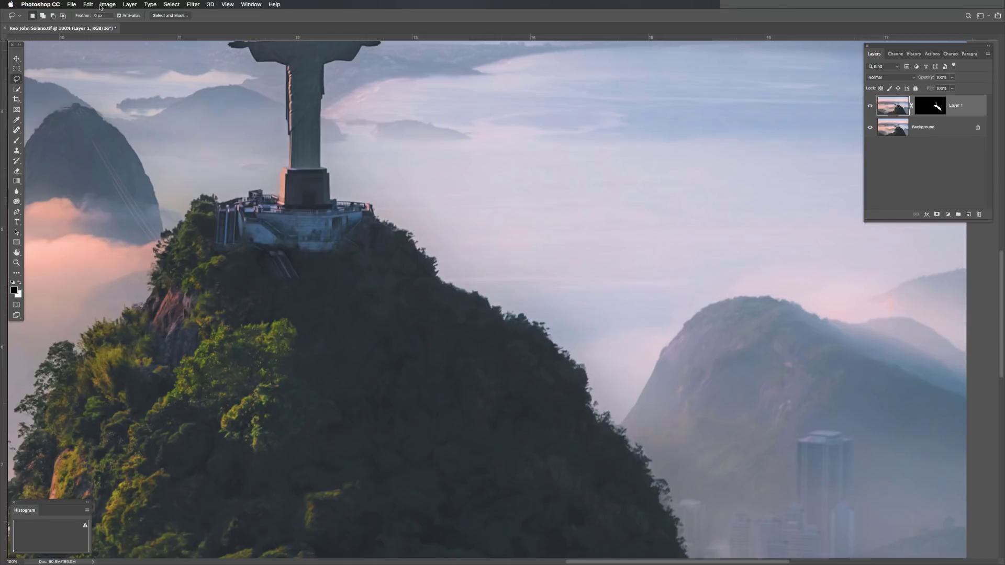
{"action": "key", "text": "super+minus"}
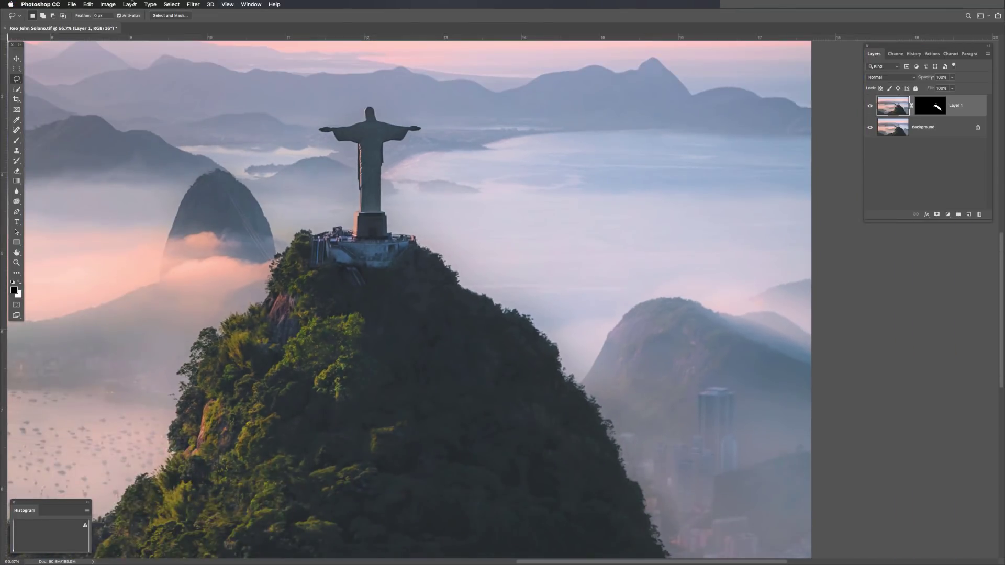
{"action": "left_click", "coordinate": [109, 4]}
{"action": "mouse_move", "coordinate": [123, 25]}
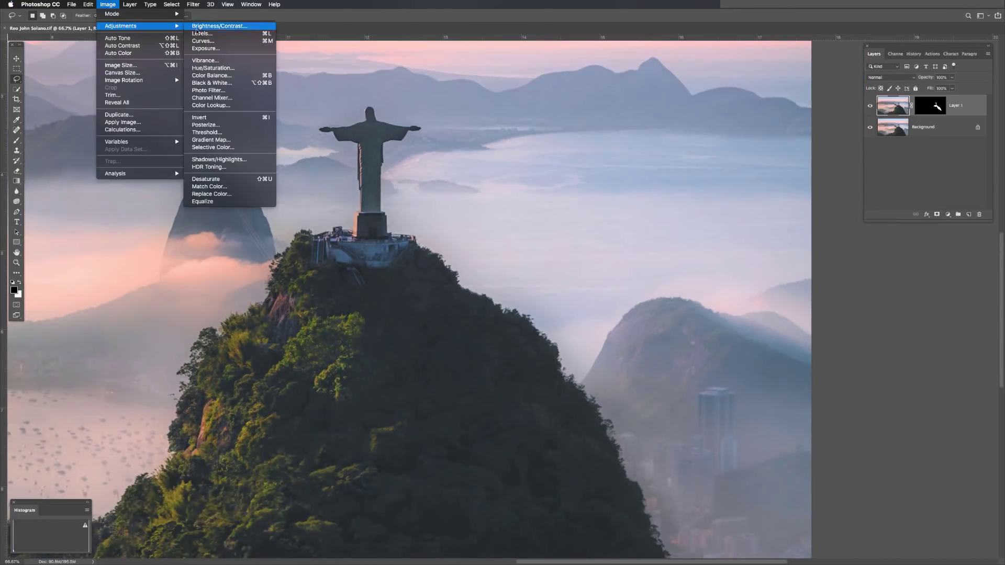
{"action": "left_click", "coordinate": [203, 33]}
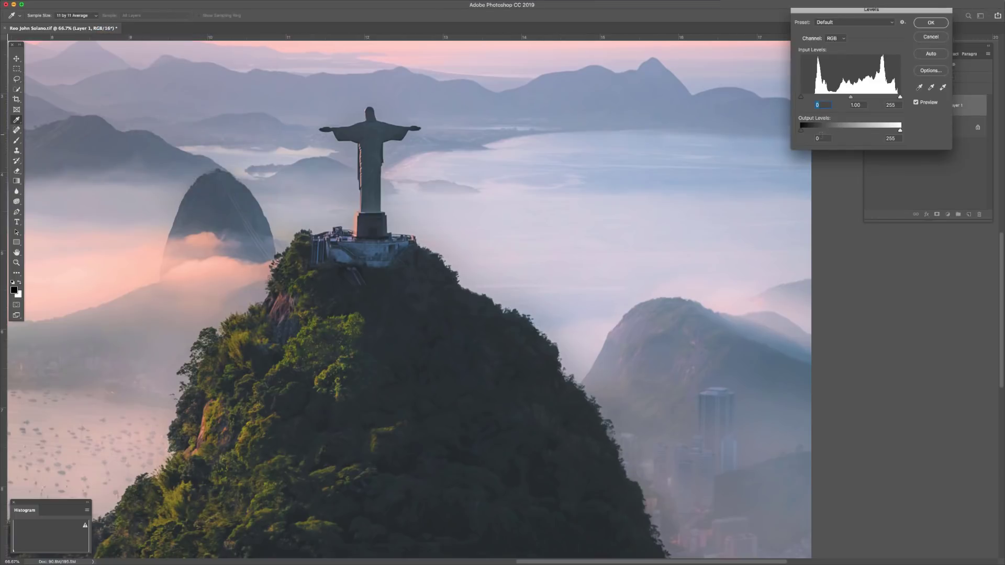
{"action": "left_click_drag", "start_coordinate": [802, 130], "coordinate": [739, 127]}
{"action": "left_click_drag", "start_coordinate": [801, 99], "coordinate": [758, 96]}
Inspect the mask edge along the hillside at 300% while trying shadow input shifts in Levels, and close the adjustment.
{"action": "key", "text": "super+equal"}
{"action": "key", "text": "super+equal"}
{"action": "key", "text": "super+equal"}
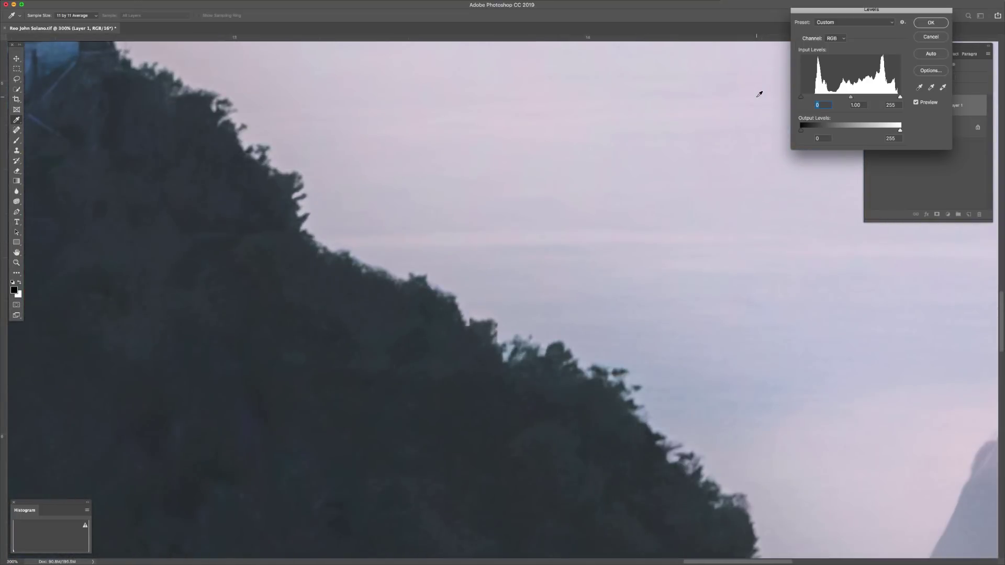
{"action": "left_click_drag", "start_coordinate": [730, 303], "coordinate": [523, 78]}
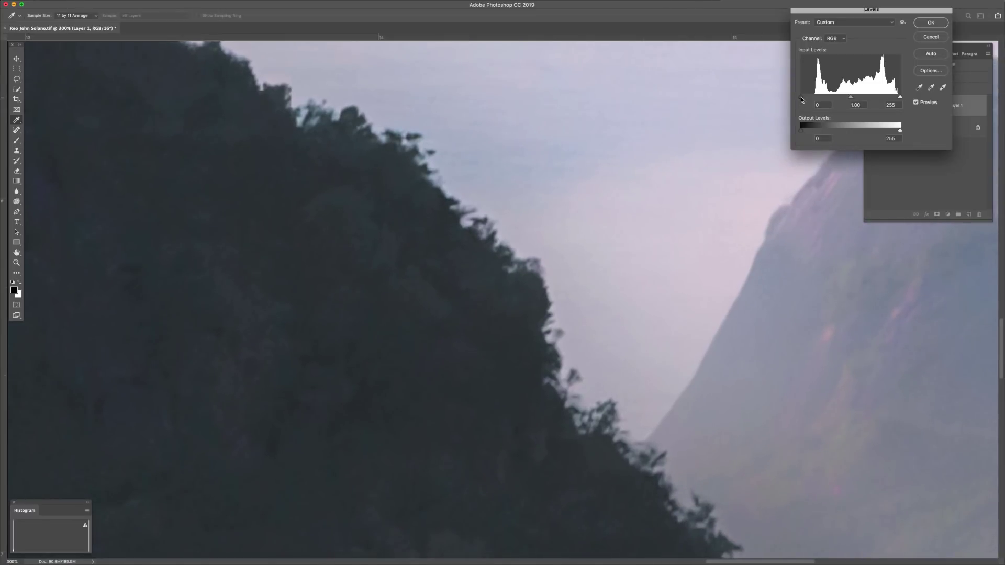
{"action": "mouse_move", "coordinate": [801, 99]}
{"action": "left_mouse_down"}
{"action": "mouse_move", "coordinate": [820, 100]}
{"action": "mouse_move", "coordinate": [780, 99]}
{"action": "mouse_move", "coordinate": [805, 104]}
{"action": "left_mouse_up"}
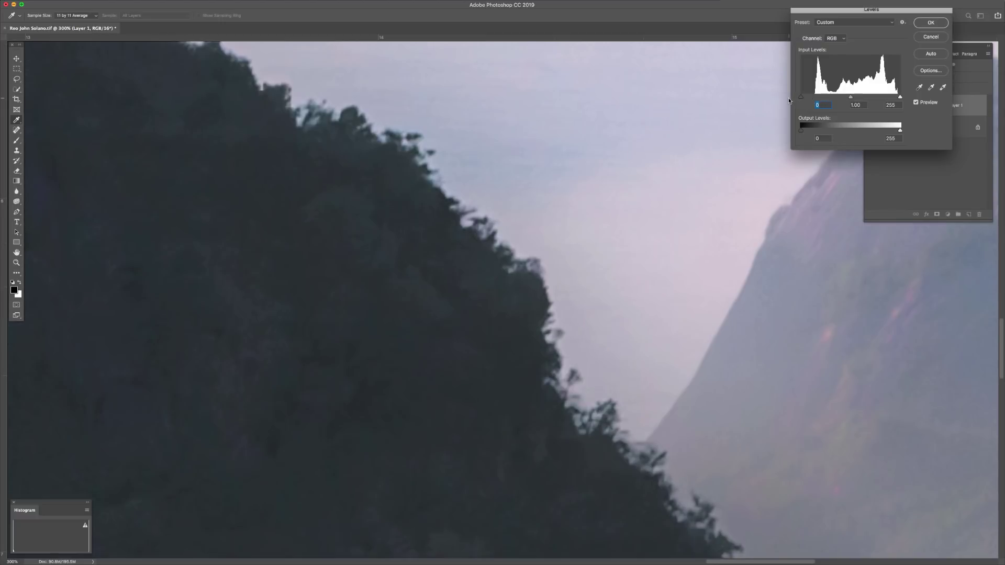
{"action": "mouse_move", "coordinate": [801, 97]}
{"action": "left_mouse_down"}
{"action": "mouse_move", "coordinate": [794, 99]}
{"action": "mouse_move", "coordinate": [805, 100]}
{"action": "left_mouse_up"}
{"action": "left_click_drag", "start_coordinate": [804, 96], "coordinate": [795, 99]}
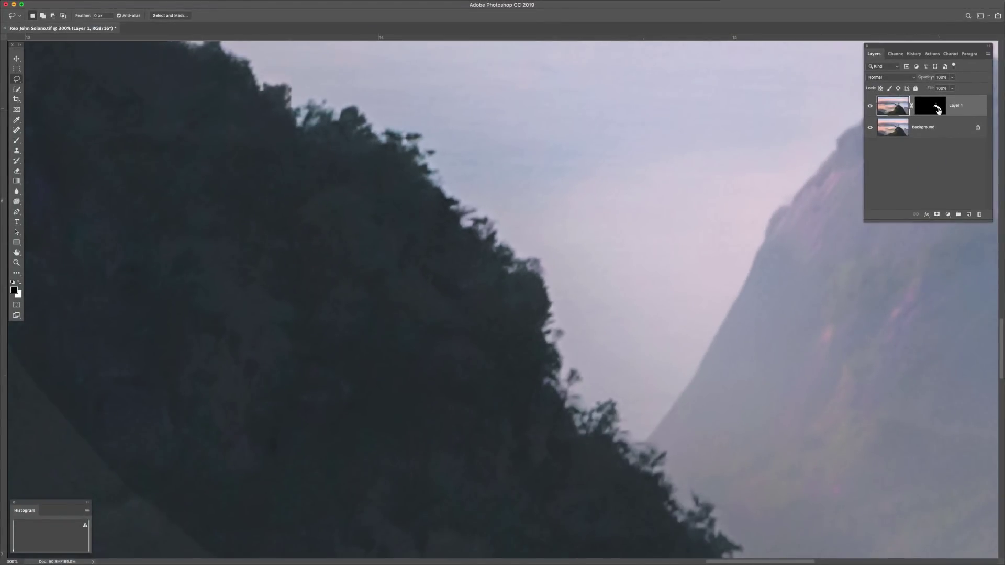
Try a small saturation shift on the Background layer with Hue/Saturation and cancel the adjustment.
{"action": "left_click", "coordinate": [894, 125]}
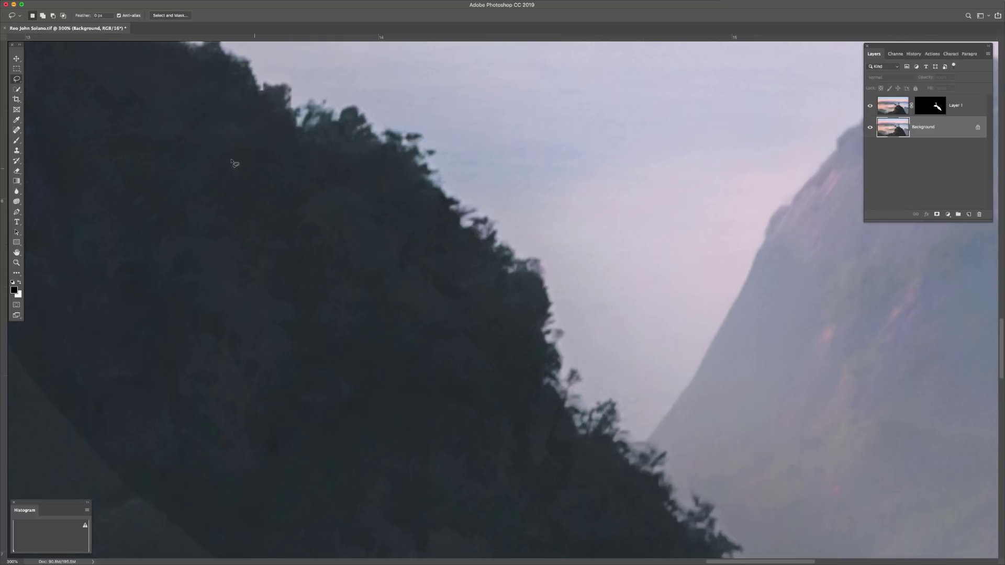
{"action": "left_click", "coordinate": [107, 4]}
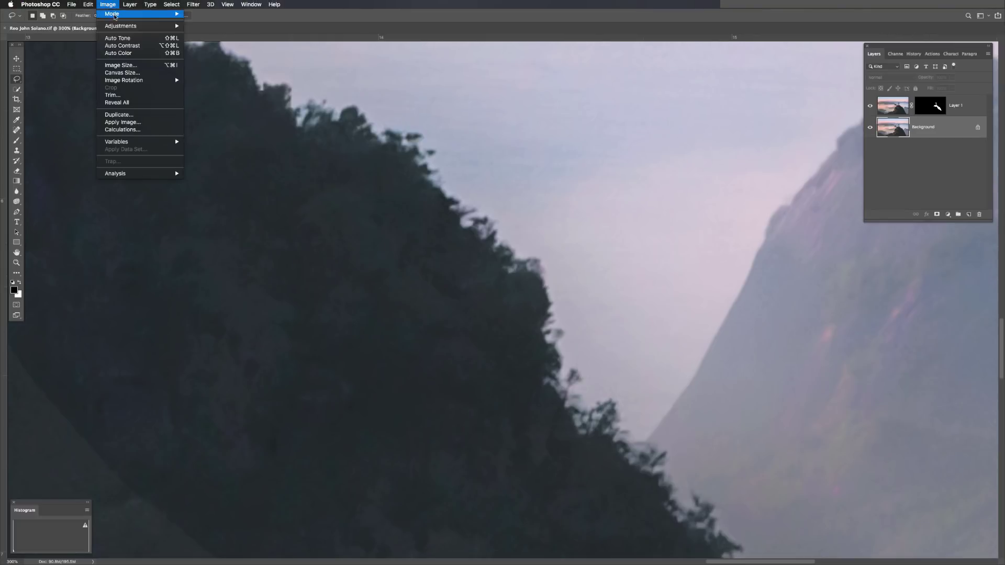
{"action": "mouse_move", "coordinate": [126, 25]}
{"action": "left_click", "coordinate": [210, 67]}
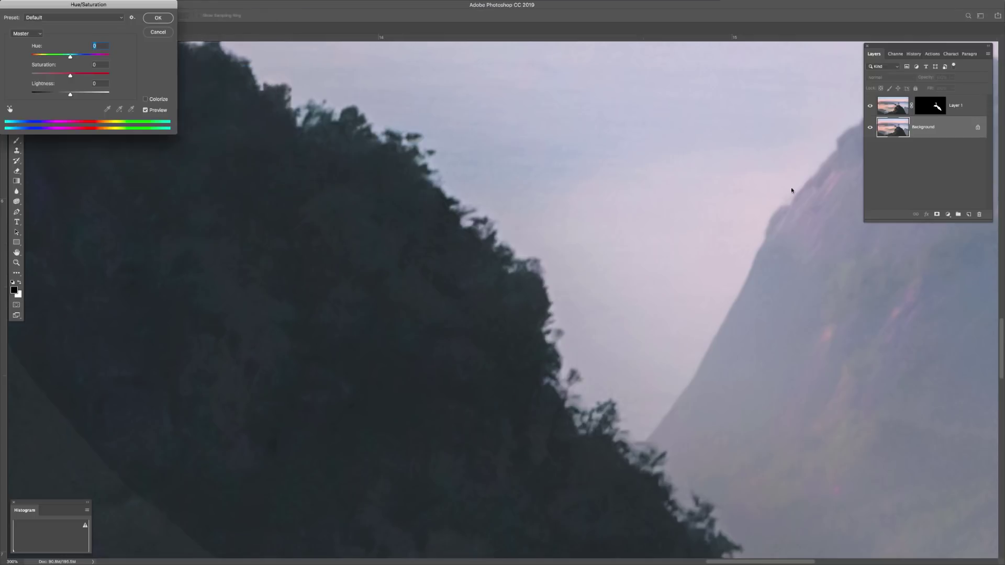
{"action": "mouse_move", "coordinate": [68, 74]}
{"action": "left_mouse_down"}
{"action": "mouse_move", "coordinate": [90, 78]}
{"action": "mouse_move", "coordinate": [48, 77]}
{"action": "mouse_move", "coordinate": [75, 77]}
{"action": "left_mouse_up"}
{"action": "left_click", "coordinate": [157, 32]}
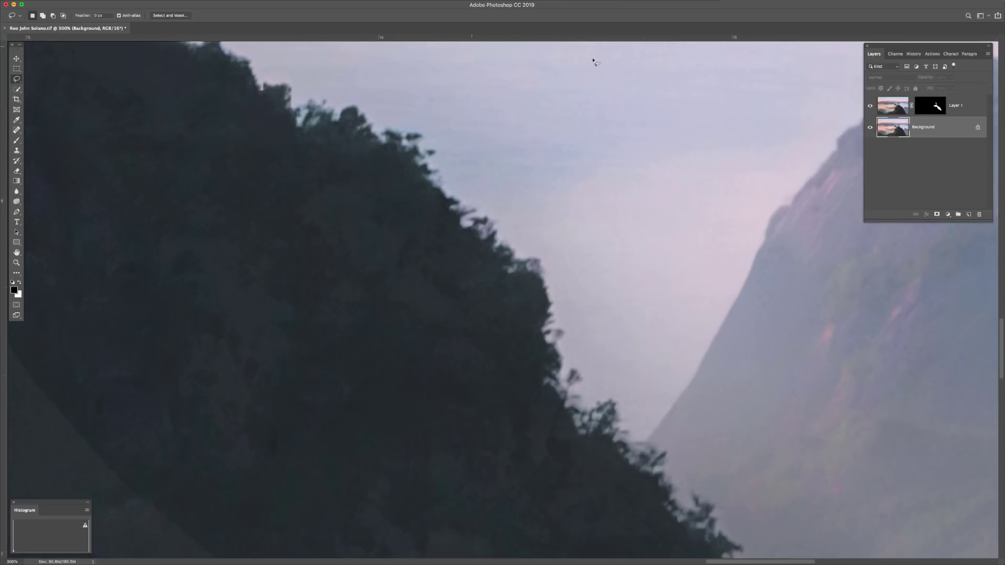
Make Layer 1's image the active target and inspect the full hillside and the city beside it.
{"action": "left_click", "coordinate": [894, 107]}
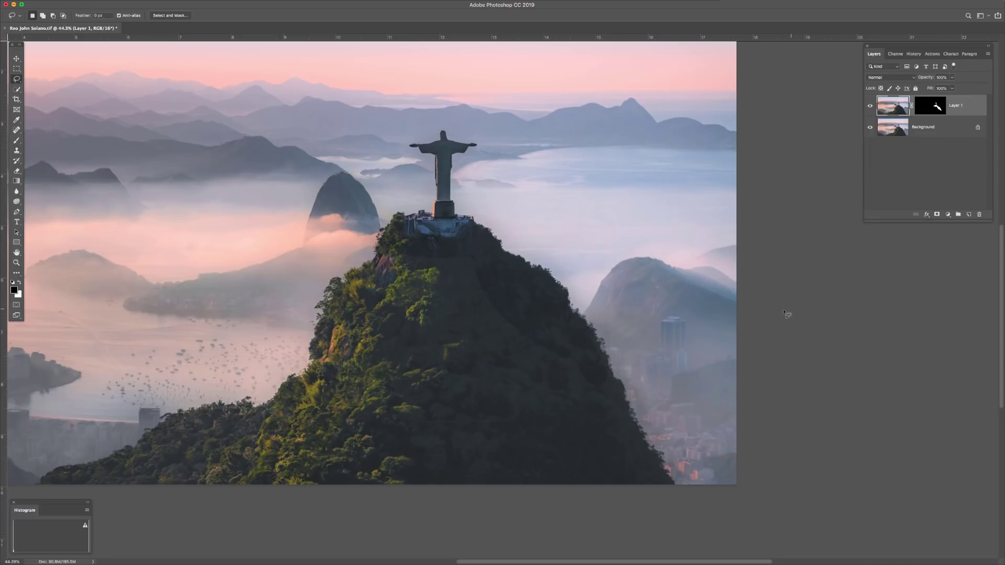
{"action": "left_click_drag", "start_coordinate": [379, 358], "coordinate": [662, 299]}
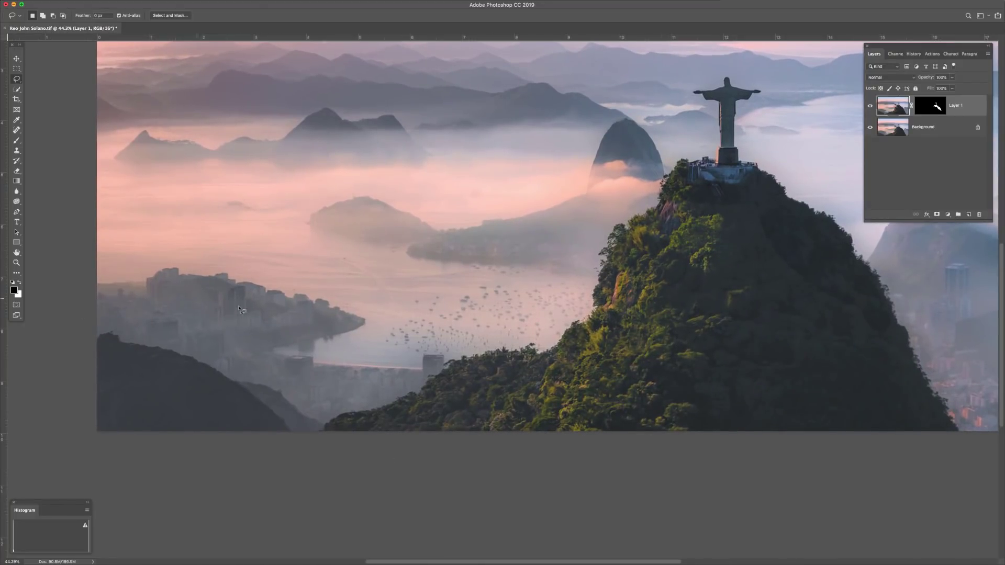
{"action": "scroll", "coordinate": [492, 288], "scroll_direction": "right", "scroll_amount": 10}
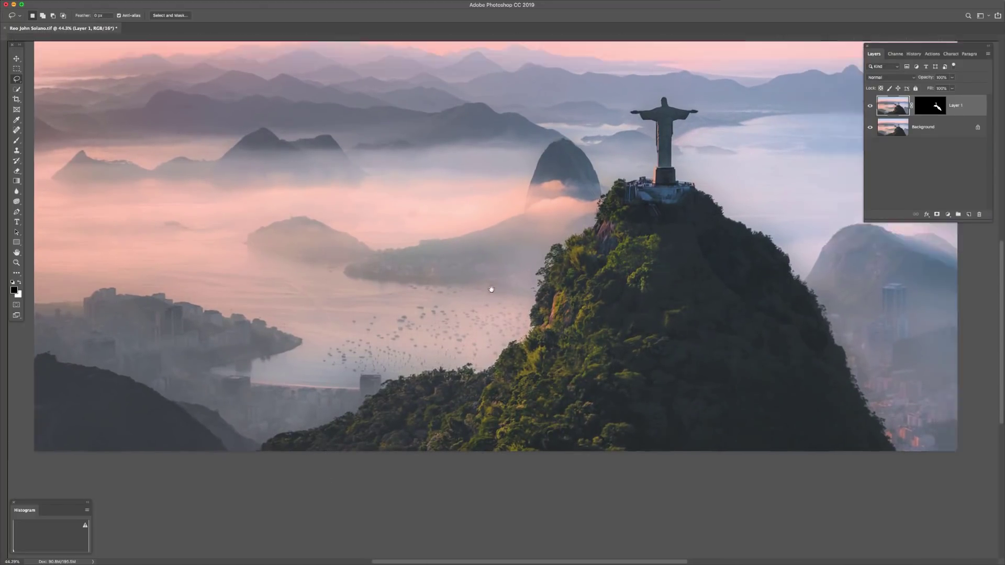